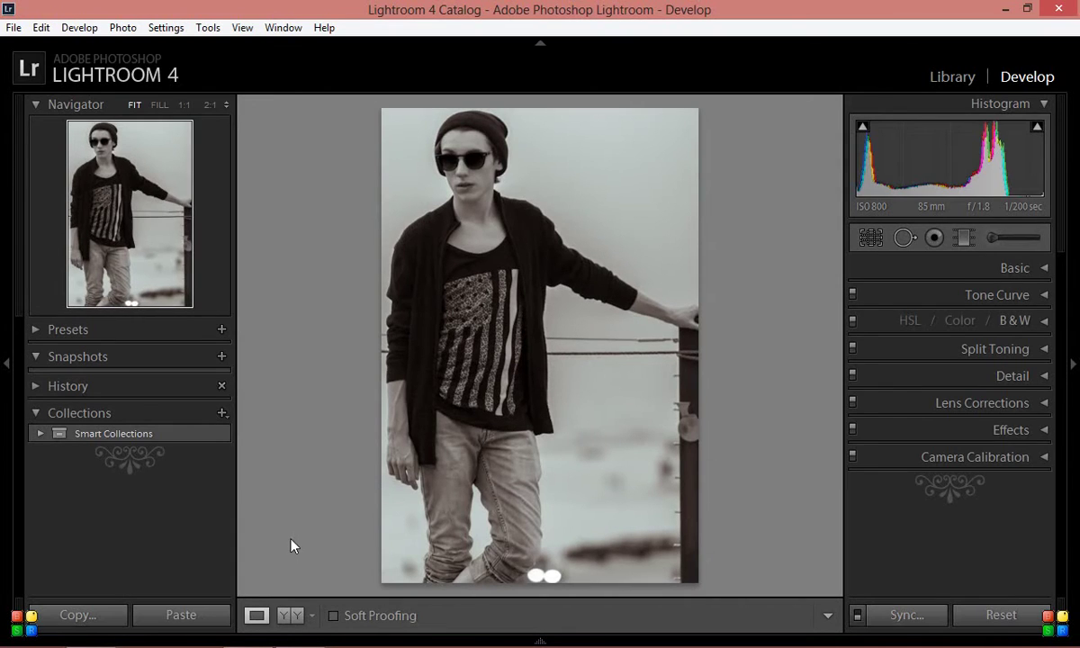
Step: Compare the original portrait with its edited black-and-white version side by side
{"action": "left_click", "coordinate": [298, 616]}
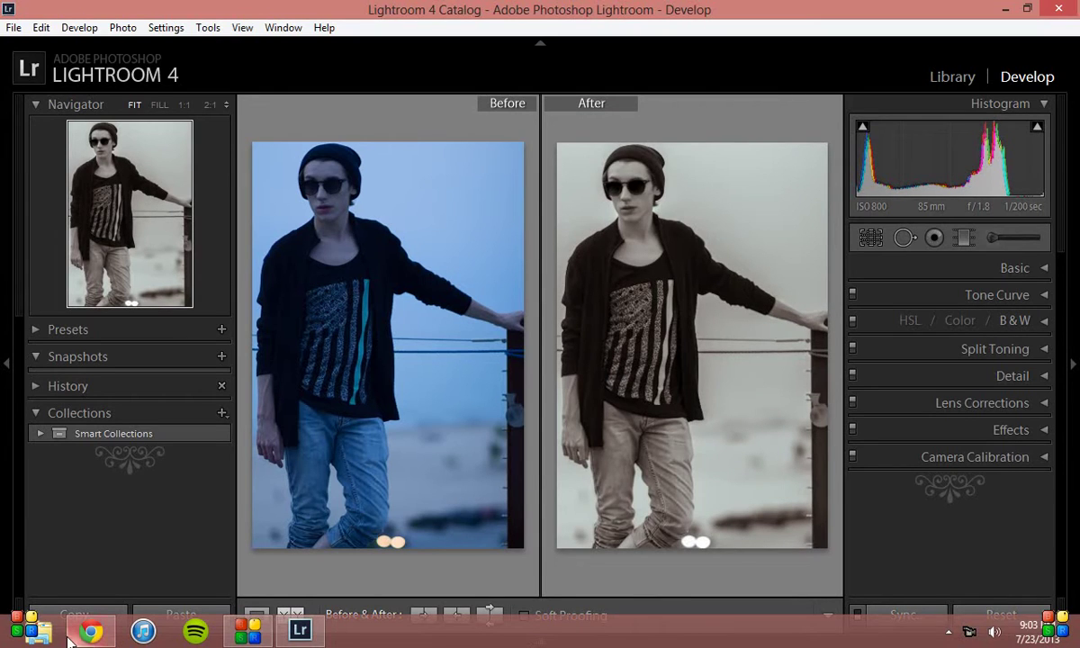
{"action": "right_click", "coordinate": [87, 633]}
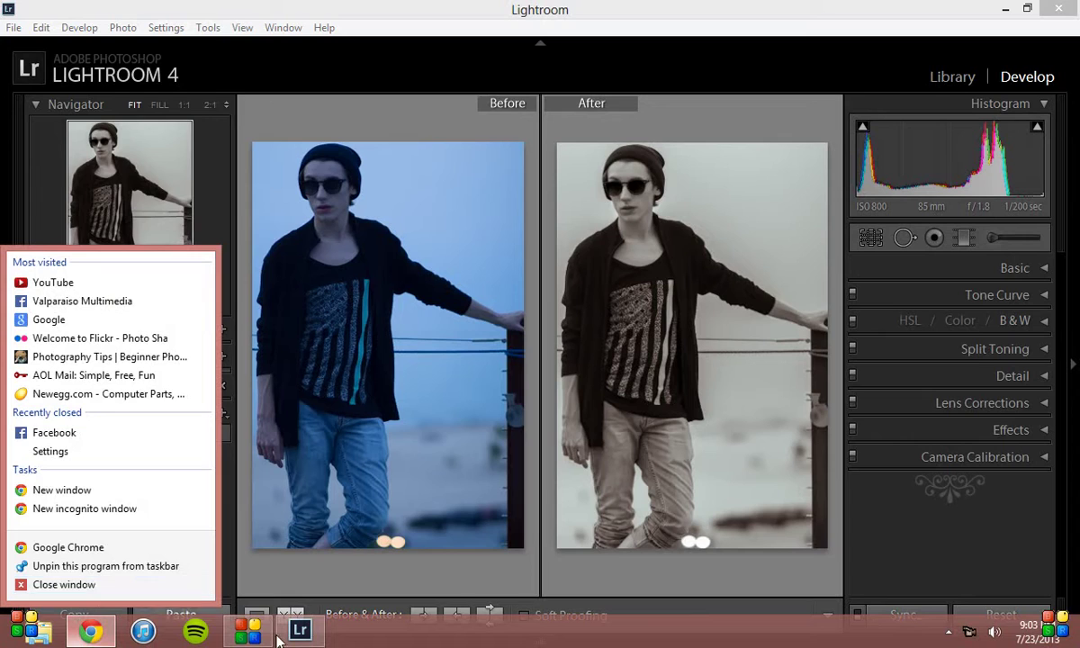
{"action": "left_click", "coordinate": [540, 531]}
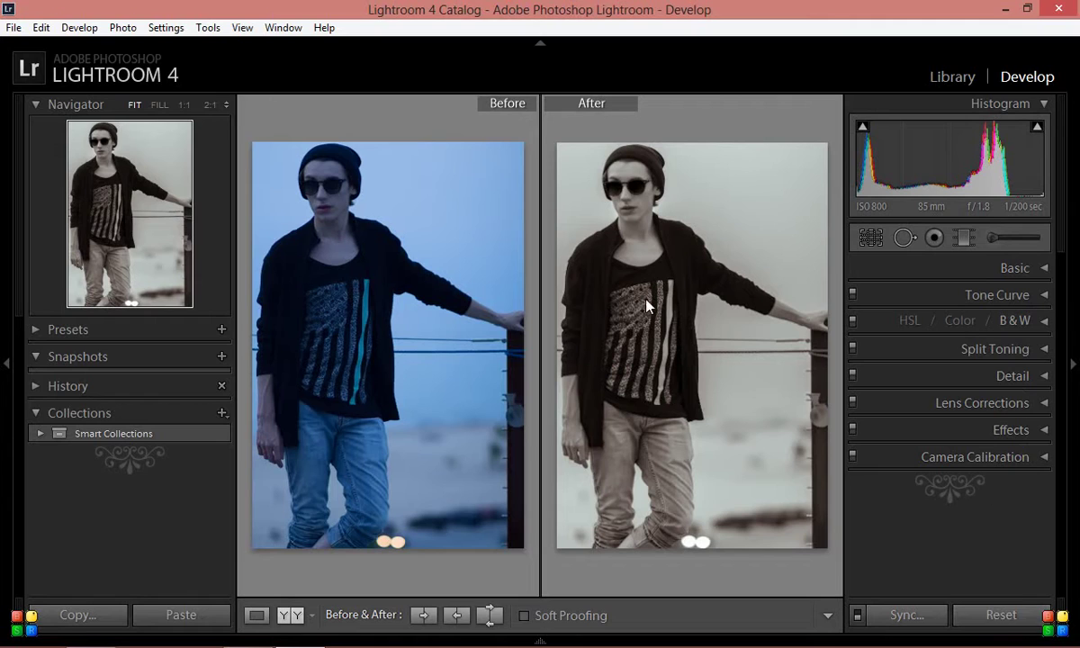
Step: Reset all develop adjustments on the portrait and set its white balance to the Shade preset
{"action": "key", "text": "ctrl+shift+r"}
{"action": "left_click", "coordinate": [257, 615]}
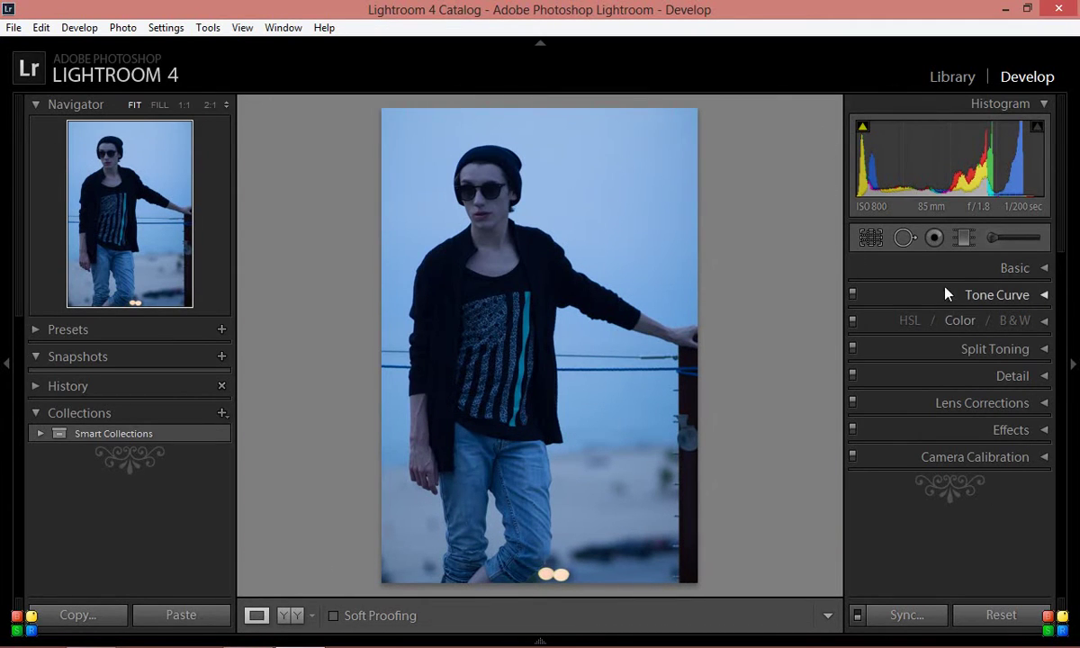
{"action": "left_click", "coordinate": [963, 272]}
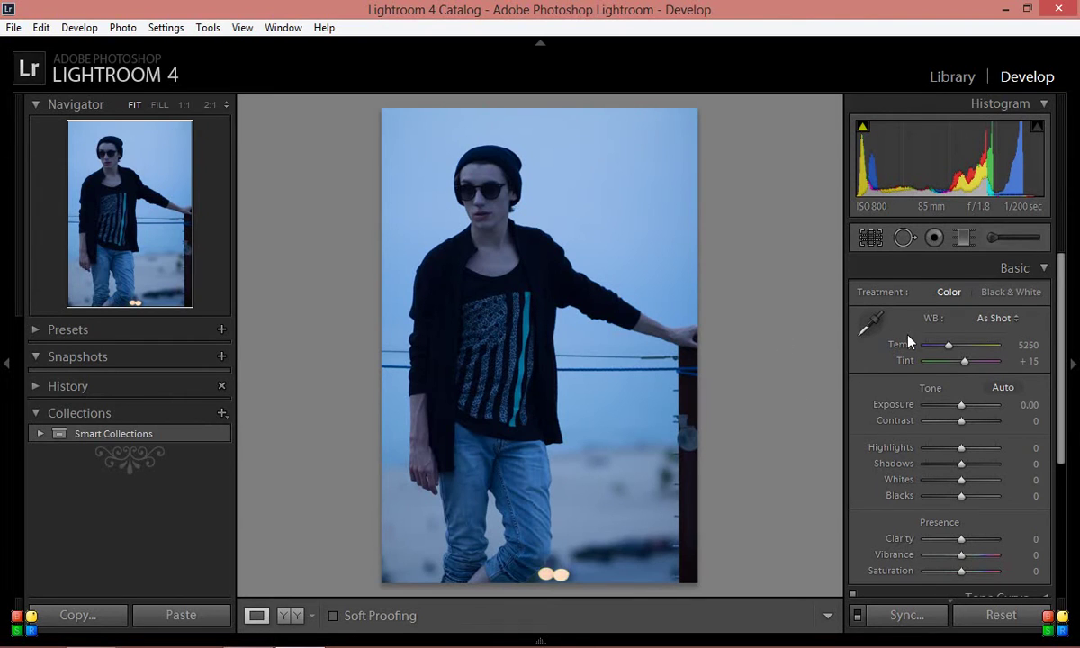
{"action": "left_click", "coordinate": [997, 318]}
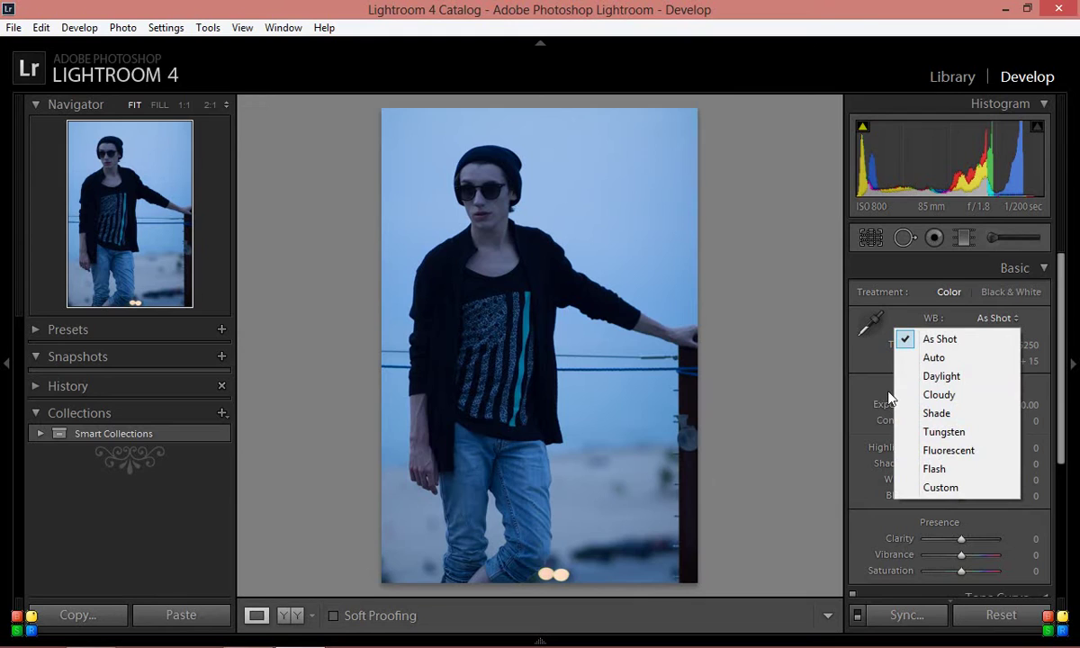
{"action": "left_click", "coordinate": [902, 414]}
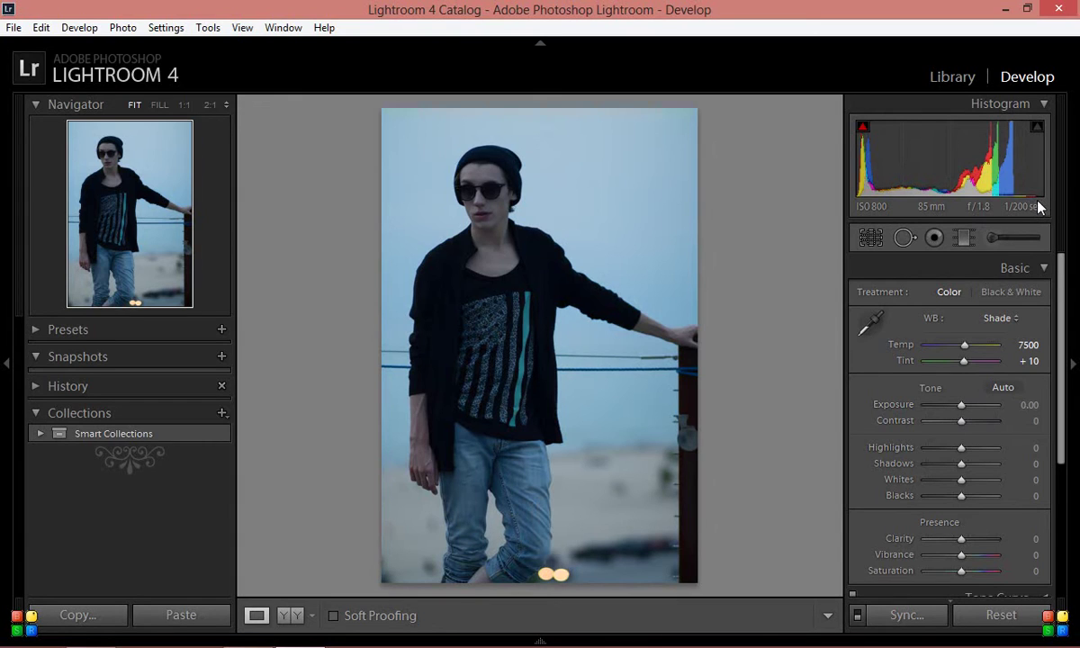
Step: Set the tone values to exposure +0.71, contrast -40, highlights -100, shadows -2, whites +29 and blacks -2
{"action": "left_click", "coordinate": [963, 406]}
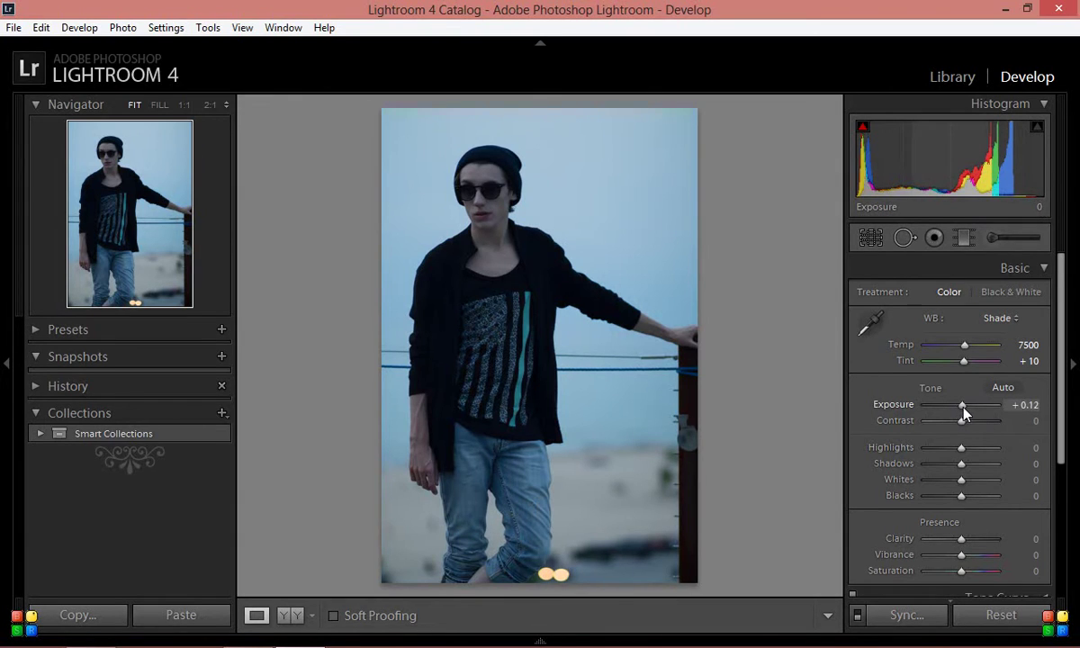
{"action": "left_click_drag", "start_coordinate": [964, 409], "coordinate": [968, 408]}
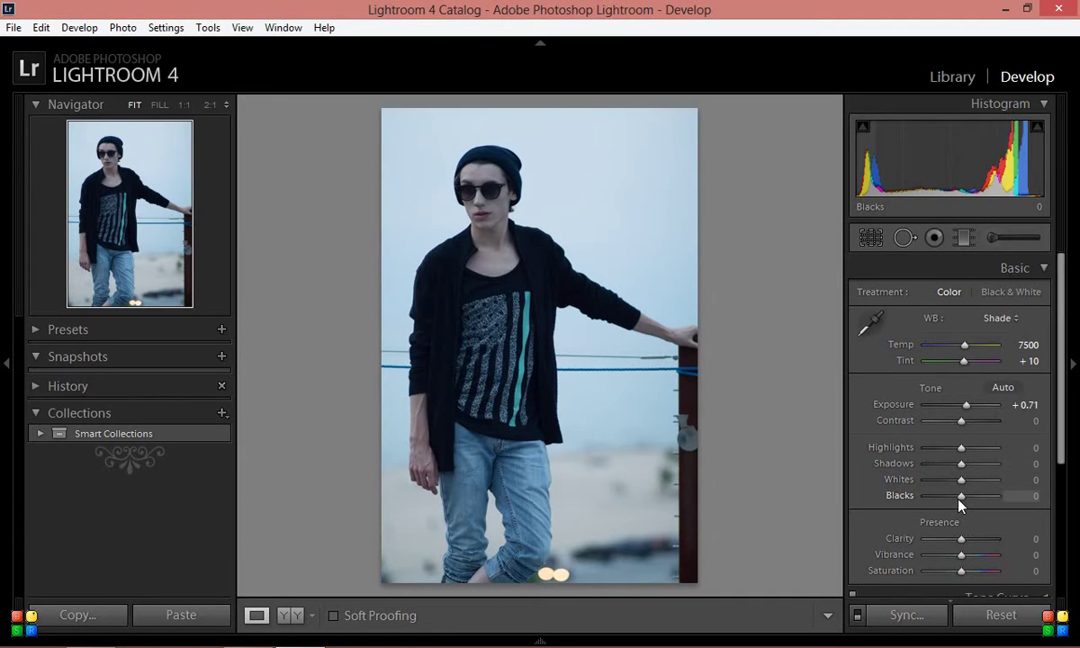
{"action": "key", "text": "alt"}
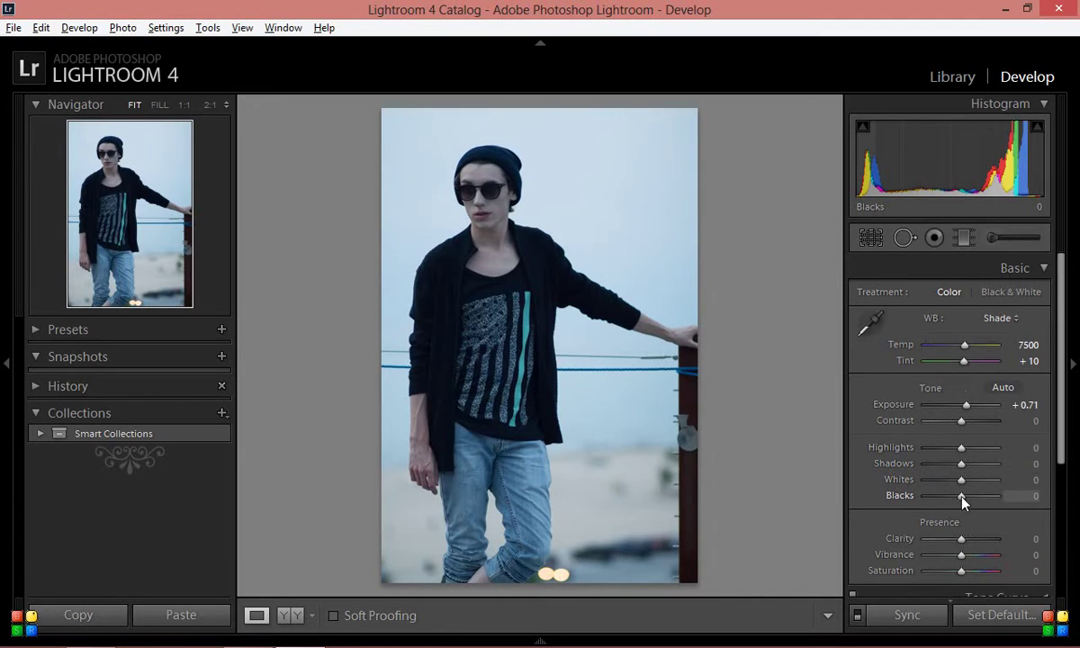
{"action": "mouse_move", "coordinate": [962, 498]}
{"action": "left_mouse_down"}
{"action": "mouse_move", "coordinate": [988, 508]}
{"action": "mouse_move", "coordinate": [952, 496]}
{"action": "mouse_move", "coordinate": [976, 506]}
{"action": "mouse_move", "coordinate": [963, 502]}
{"action": "left_mouse_up"}
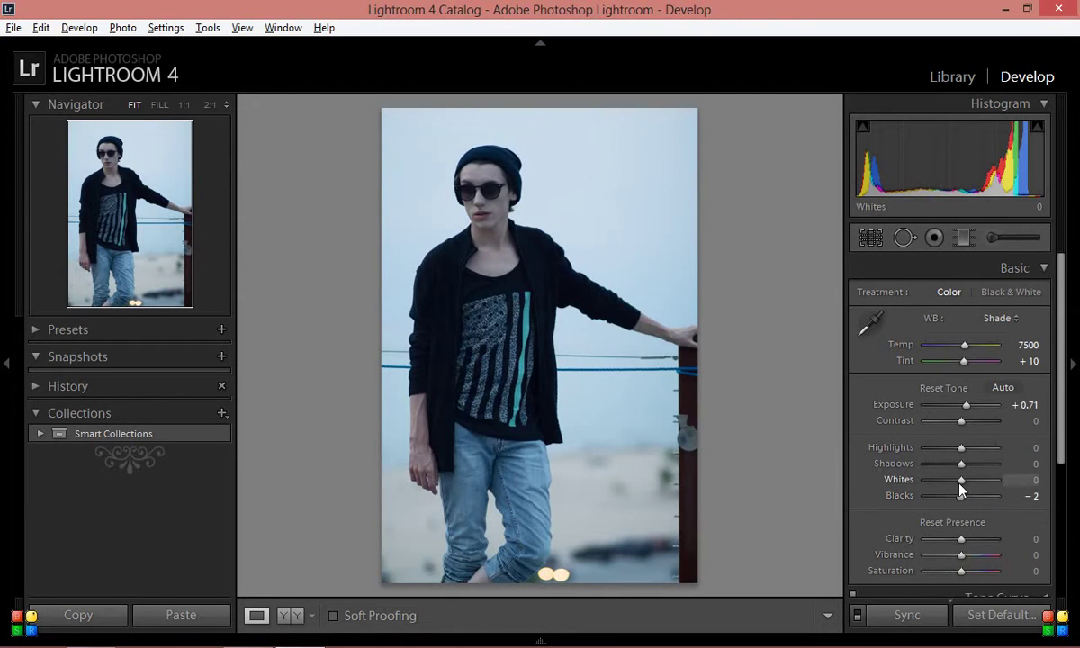
{"action": "left_click_drag", "start_coordinate": [961, 482], "coordinate": [916, 451]}
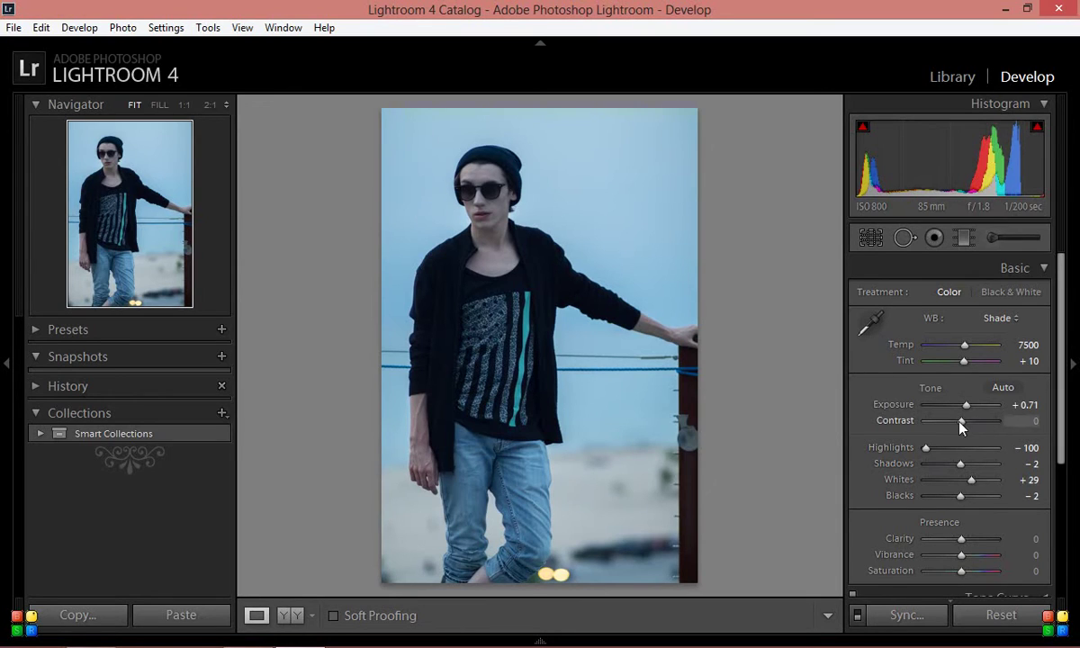
{"action": "mouse_move", "coordinate": [961, 421]}
{"action": "left_mouse_down"}
{"action": "mouse_move", "coordinate": [911, 422]}
{"action": "mouse_move", "coordinate": [947, 421]}
{"action": "left_mouse_up"}
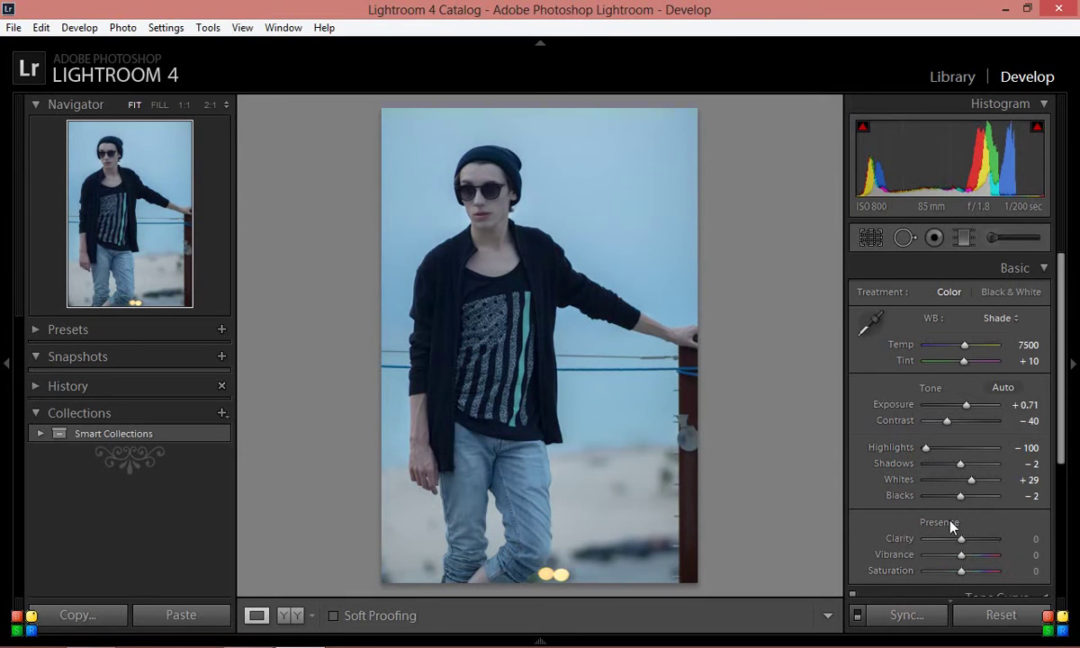
Step: Set the photo's clarity to +30 and its vibrance to +7
{"action": "left_click", "coordinate": [1026, 538]}
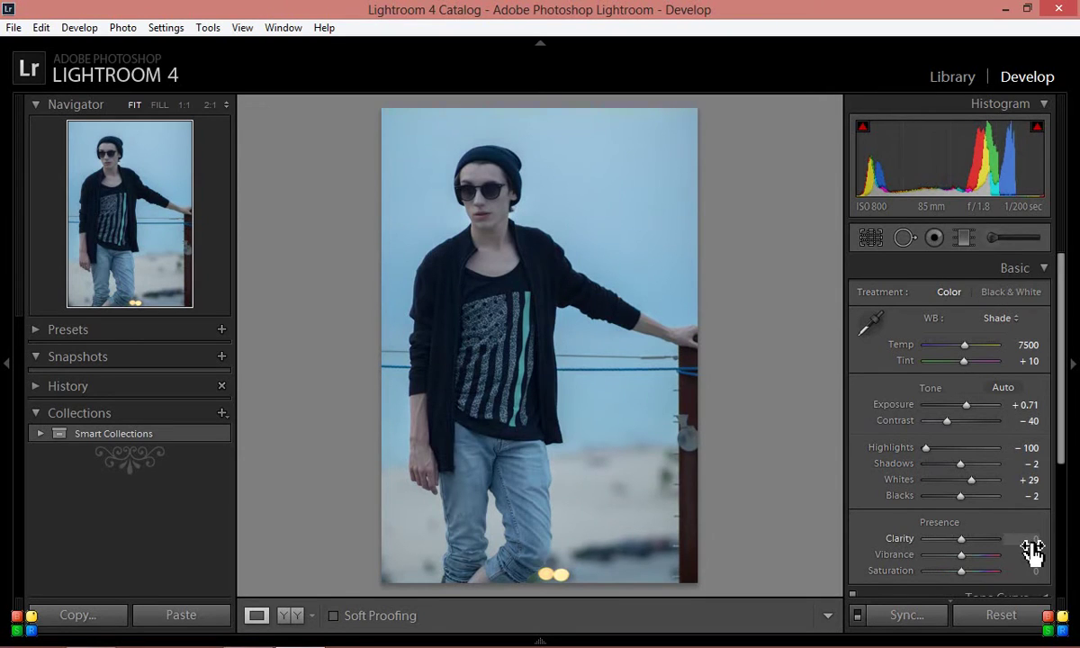
{"action": "type", "text": "30"}
{"action": "key", "text": "Return"}
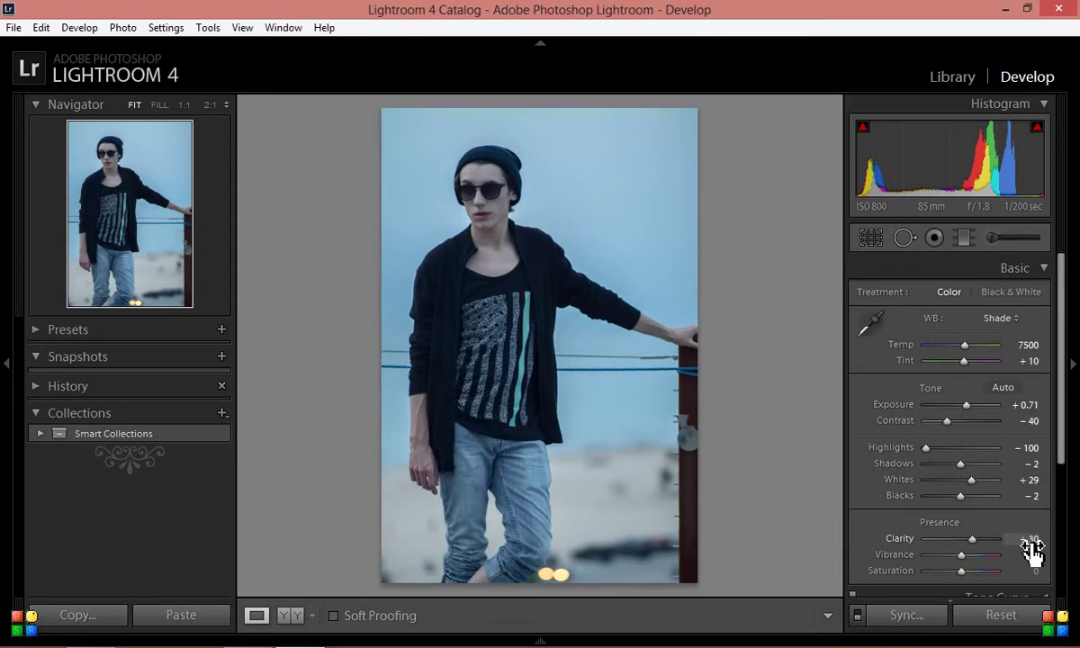
{"action": "left_click", "coordinate": [1033, 554]}
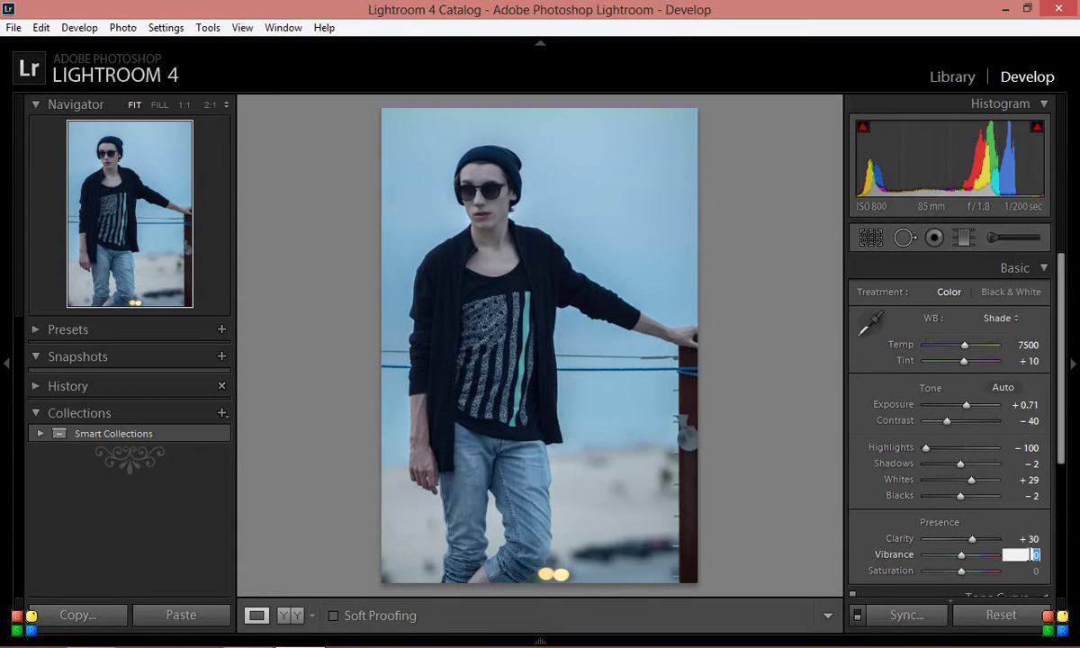
{"action": "type", "text": "7"}
{"action": "key", "text": "Return"}
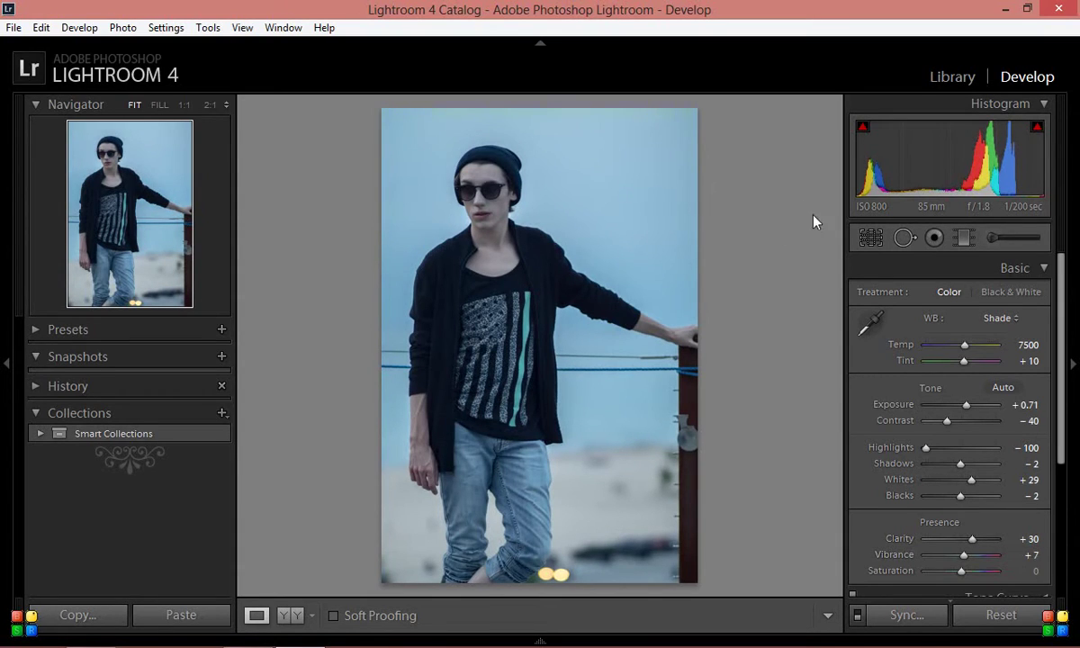
{"action": "left_click", "coordinate": [989, 268]}
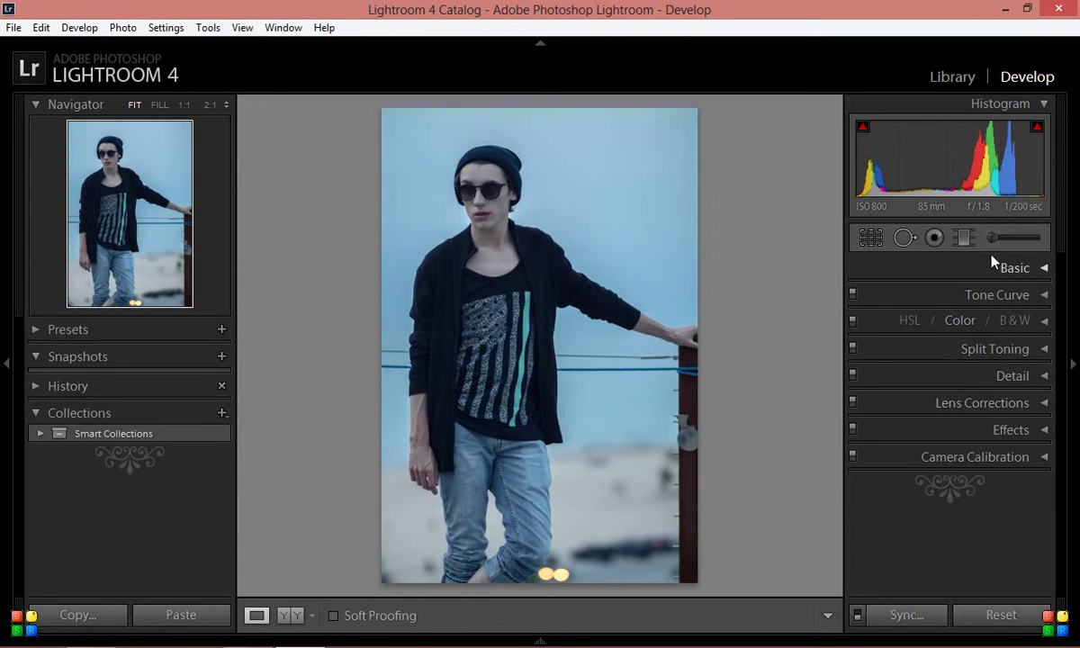
Step: Check the face close up and set luminance noise reduction to 40 with its detail at 71
{"action": "left_click", "coordinate": [990, 377]}
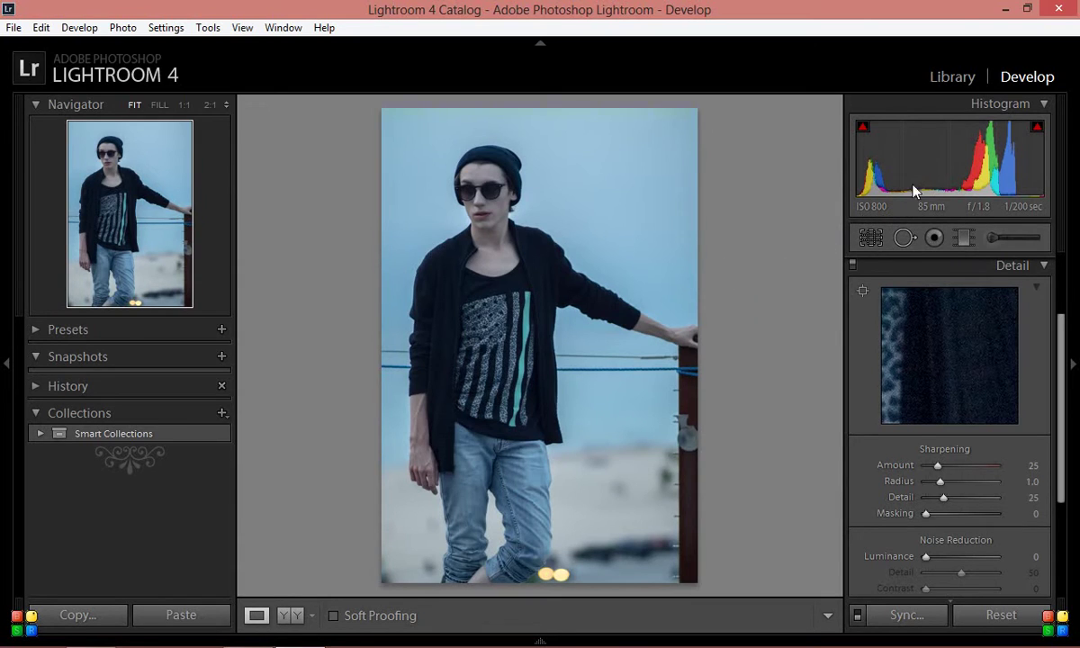
{"action": "left_click", "coordinate": [495, 241]}
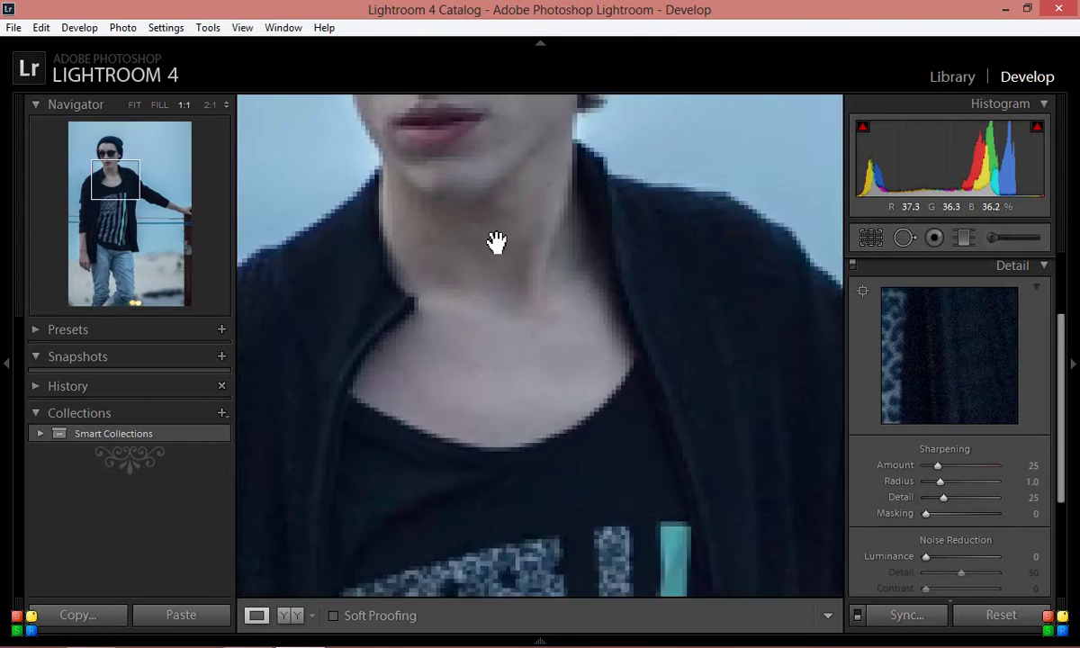
{"action": "left_click_drag", "start_coordinate": [559, 210], "coordinate": [557, 349]}
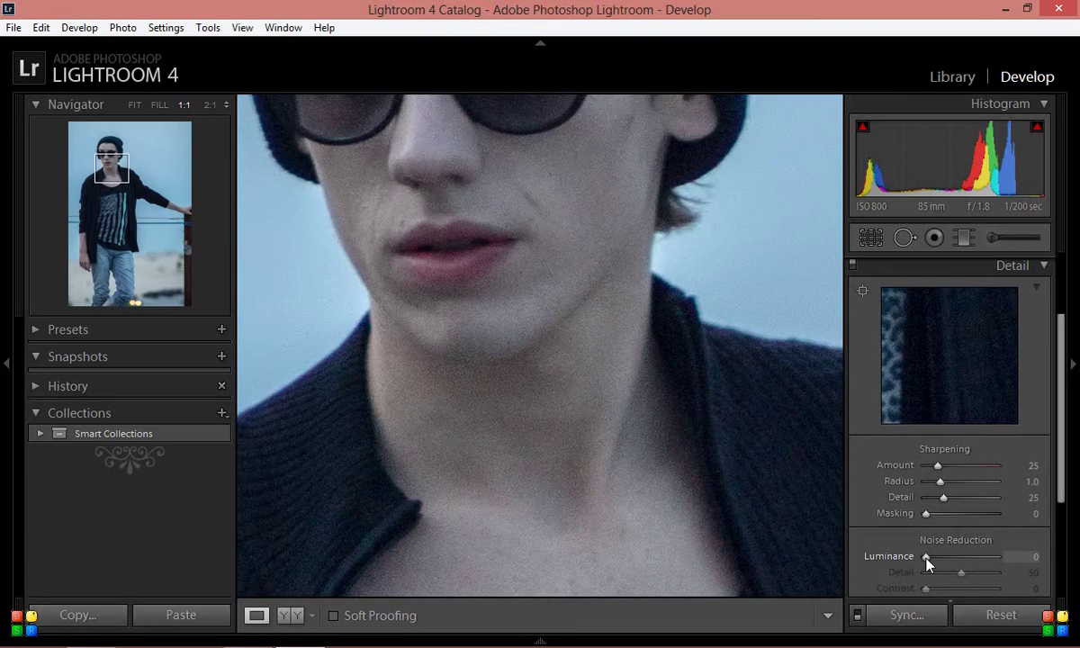
{"action": "left_click_drag", "start_coordinate": [927, 560], "coordinate": [956, 558]}
{"action": "left_click_drag", "start_coordinate": [962, 574], "coordinate": [978, 580]}
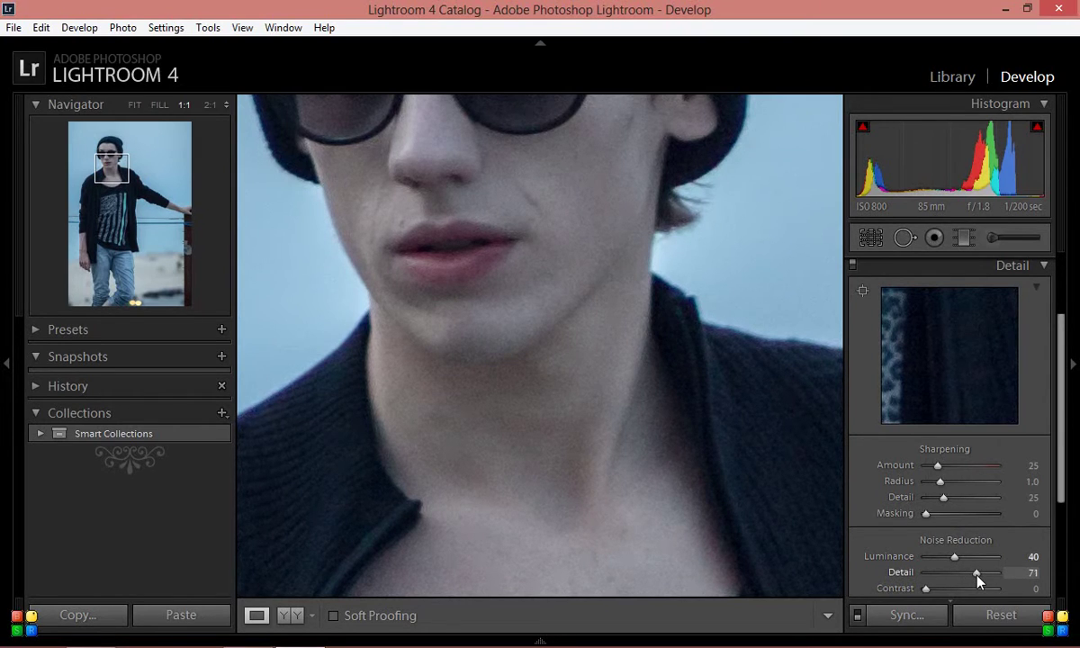
{"action": "left_click", "coordinate": [1008, 272]}
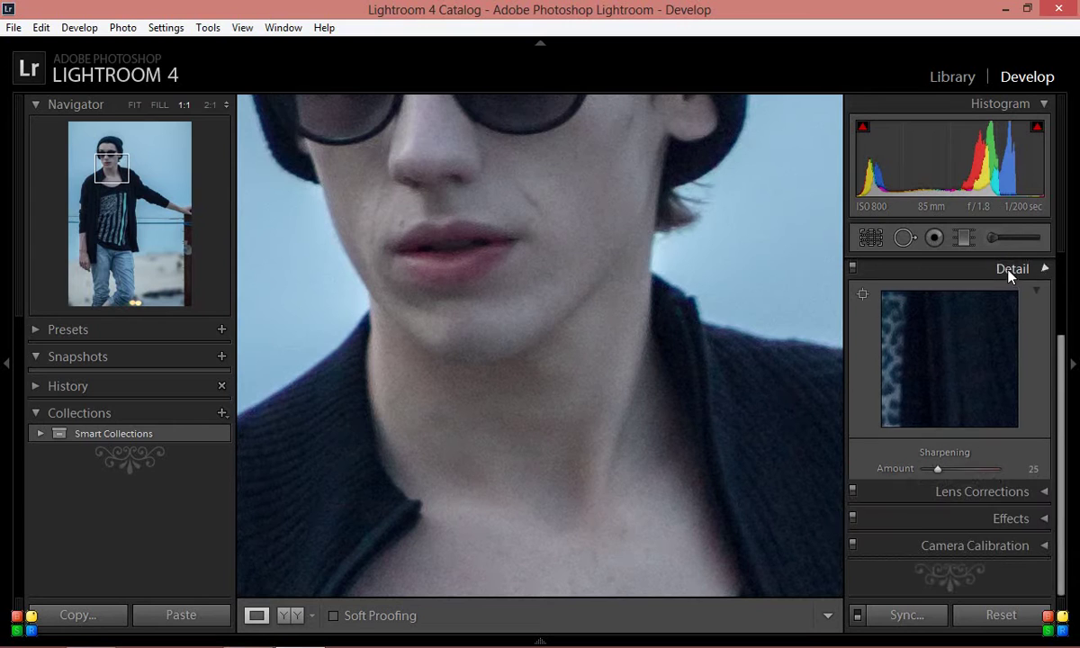
Step: Enable lens profile corrections with Canon as the lens make, and turn on chromatic aberration removal
{"action": "left_click", "coordinate": [933, 401]}
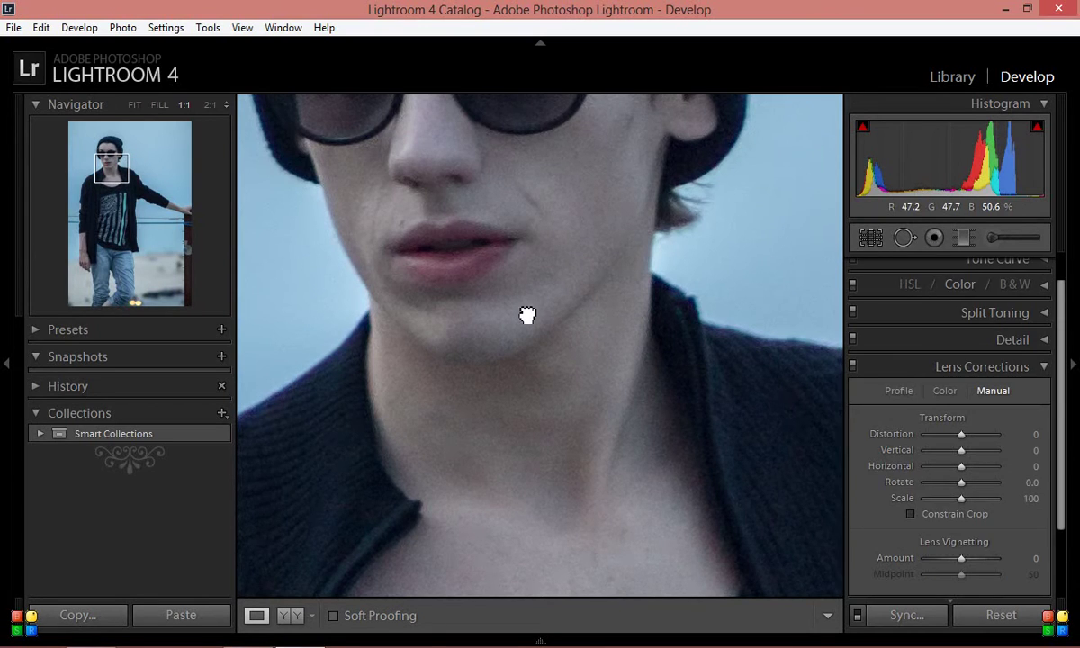
{"action": "left_click", "coordinate": [527, 315]}
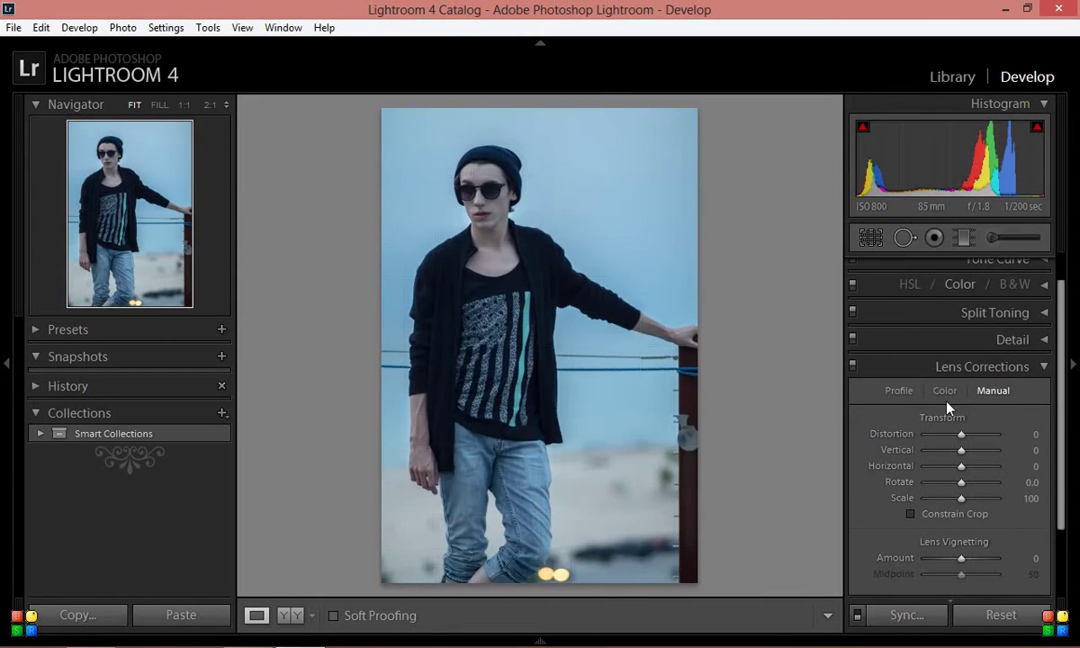
{"action": "left_click", "coordinate": [897, 390]}
{"action": "left_click", "coordinate": [861, 417]}
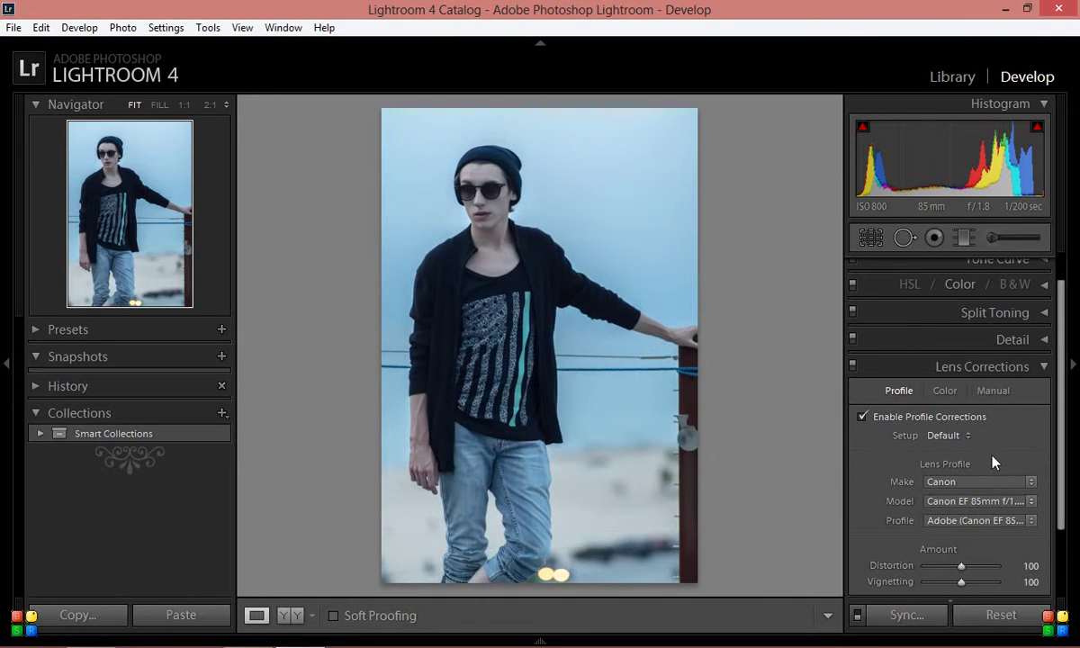
{"action": "left_click", "coordinate": [963, 490]}
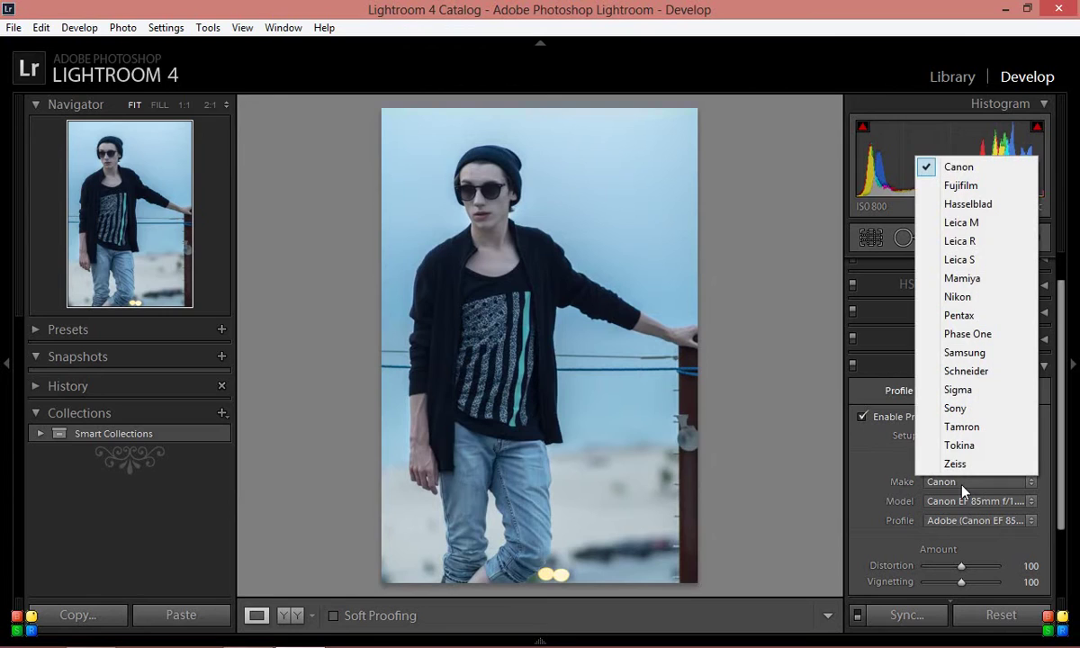
{"action": "left_click", "coordinate": [967, 171]}
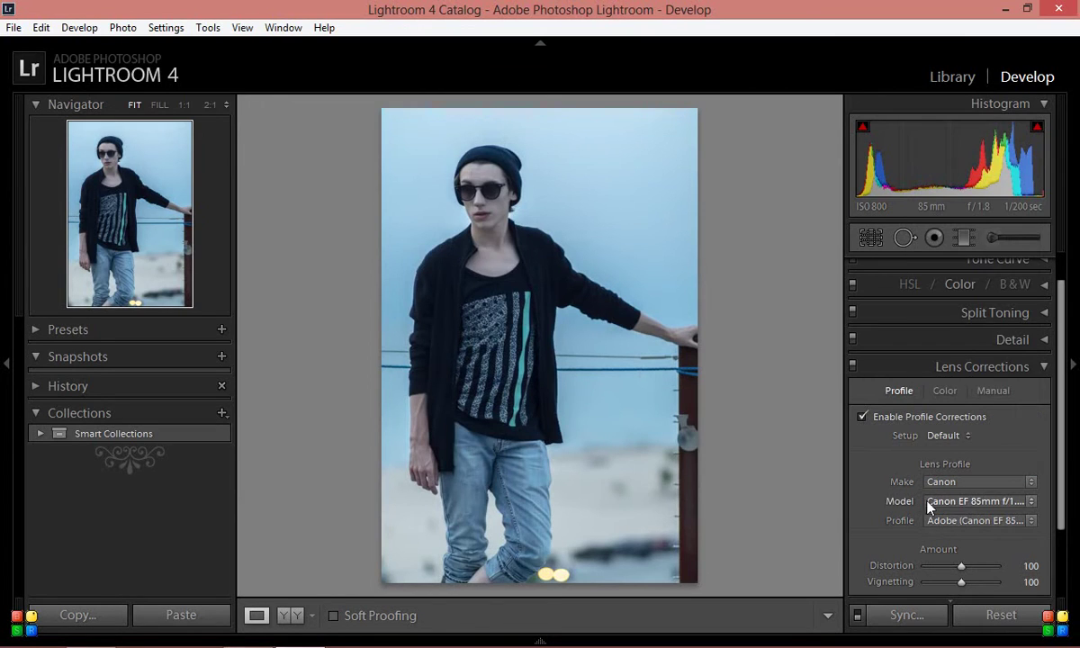
{"action": "left_click", "coordinate": [976, 500]}
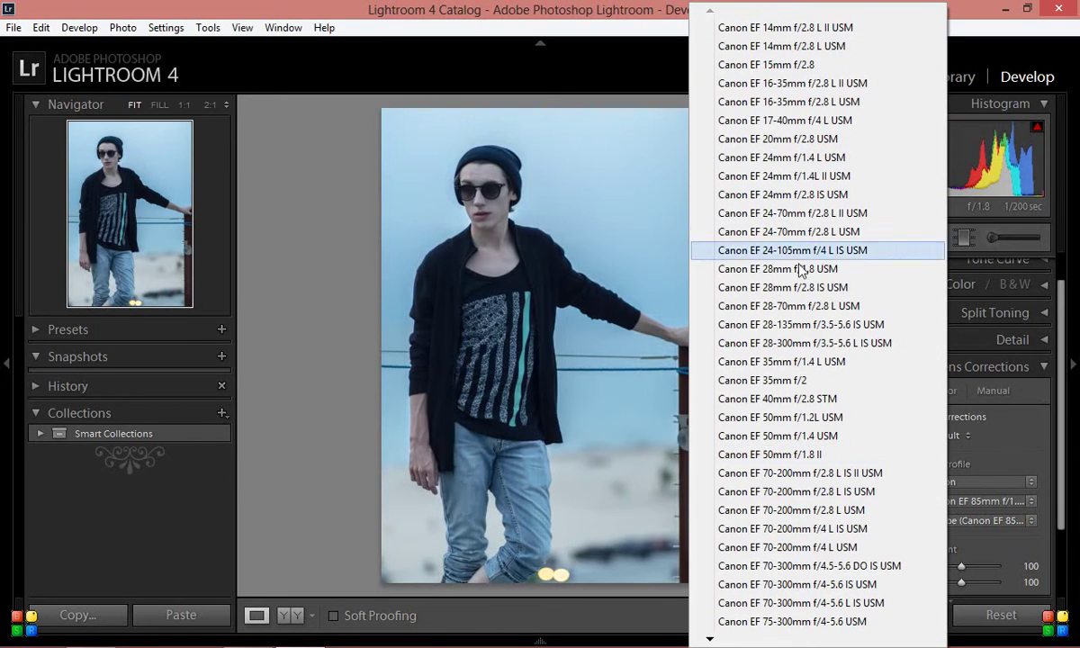
{"action": "left_click", "coordinate": [1000, 461]}
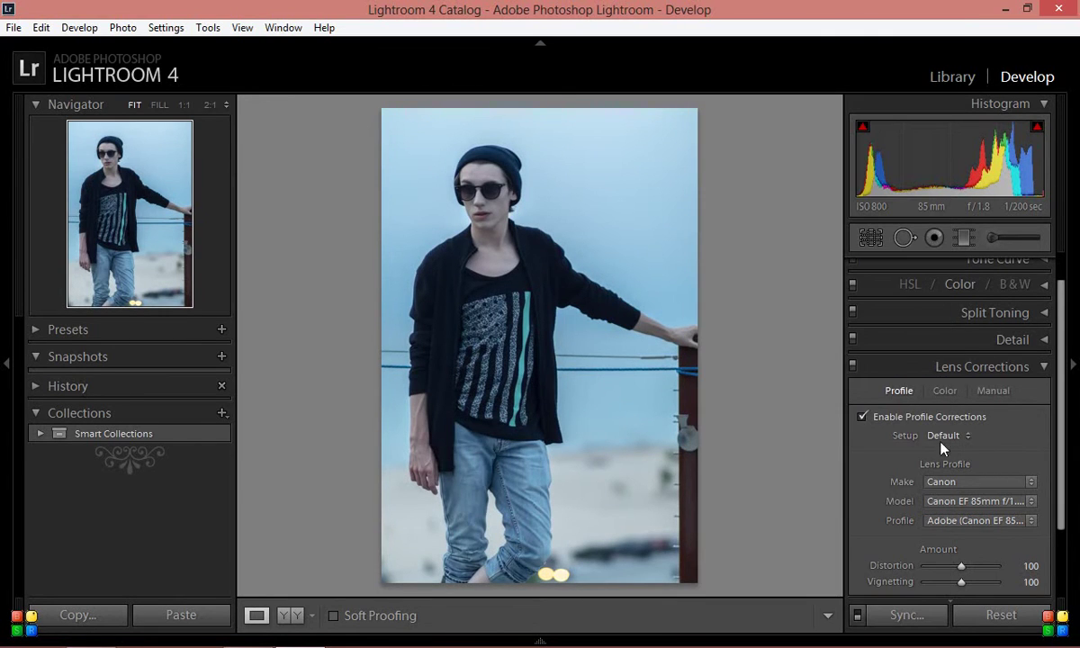
{"action": "left_click", "coordinate": [937, 392]}
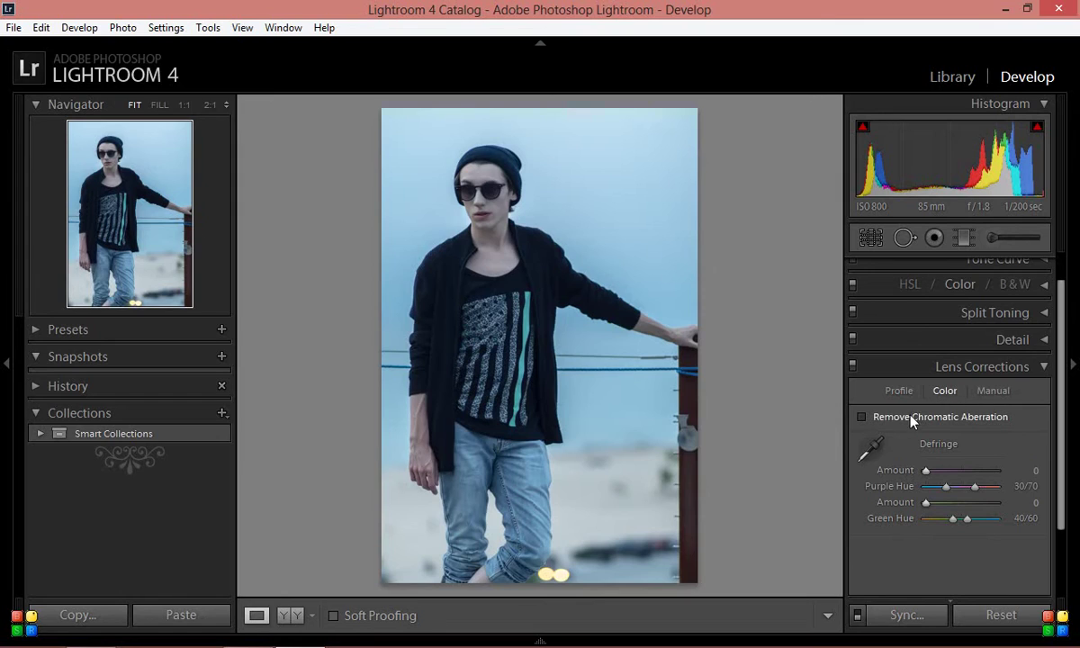
{"action": "left_click", "coordinate": [862, 418]}
Step: Turn on Constrain Crop and straighten the photo with a manual lens-correction rotation of -1.2
{"action": "left_click", "coordinate": [993, 390]}
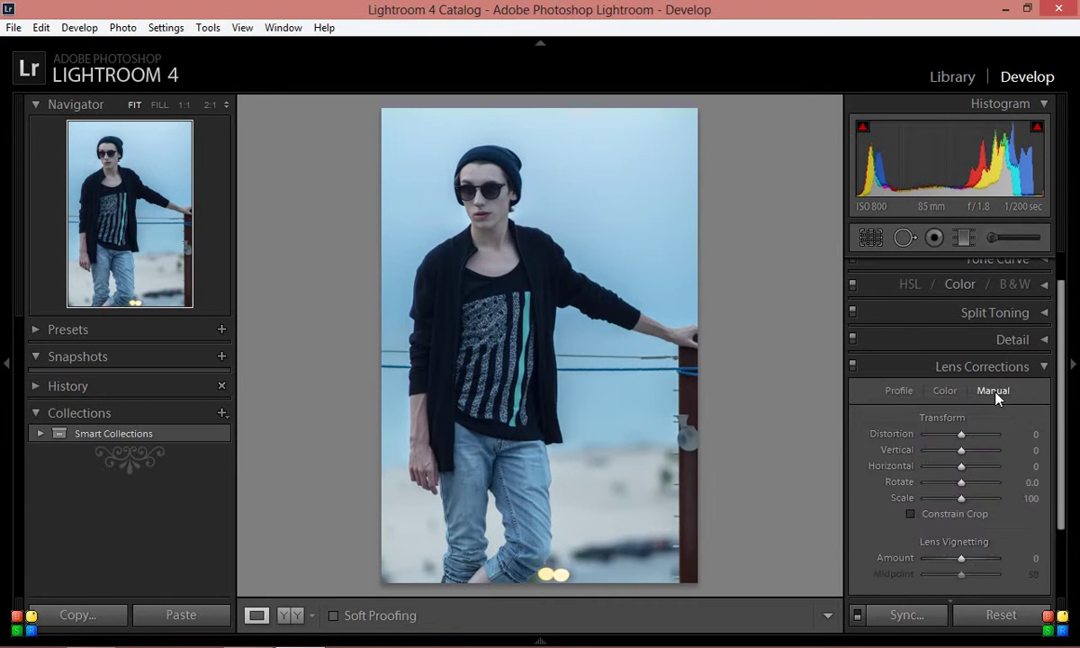
{"action": "left_click", "coordinate": [910, 513]}
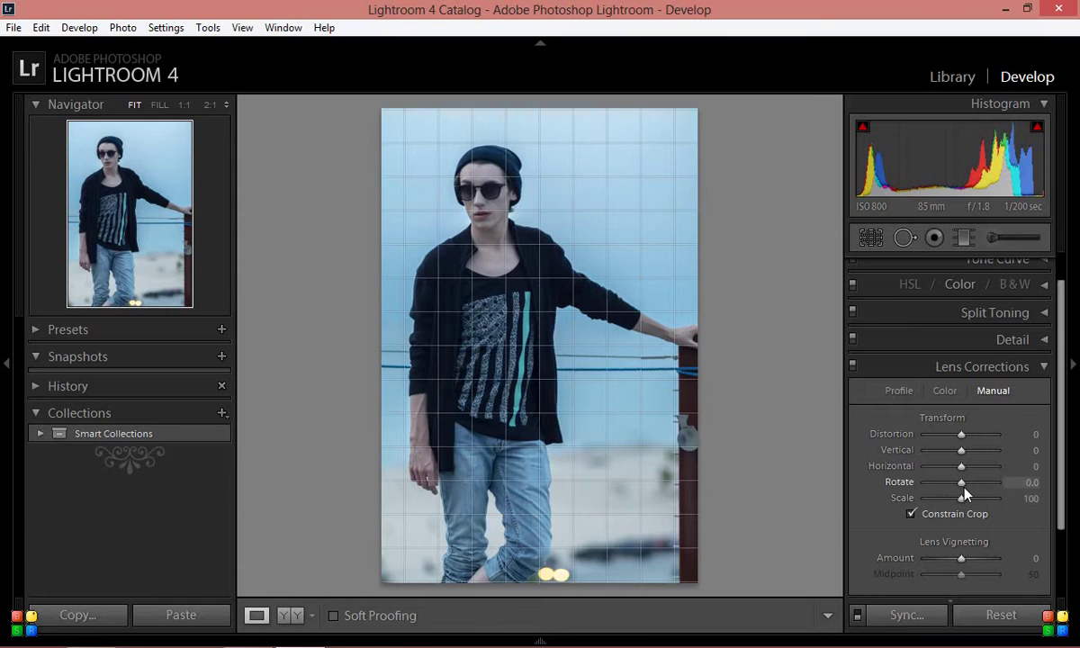
{"action": "left_click_drag", "start_coordinate": [961, 482], "coordinate": [957, 483]}
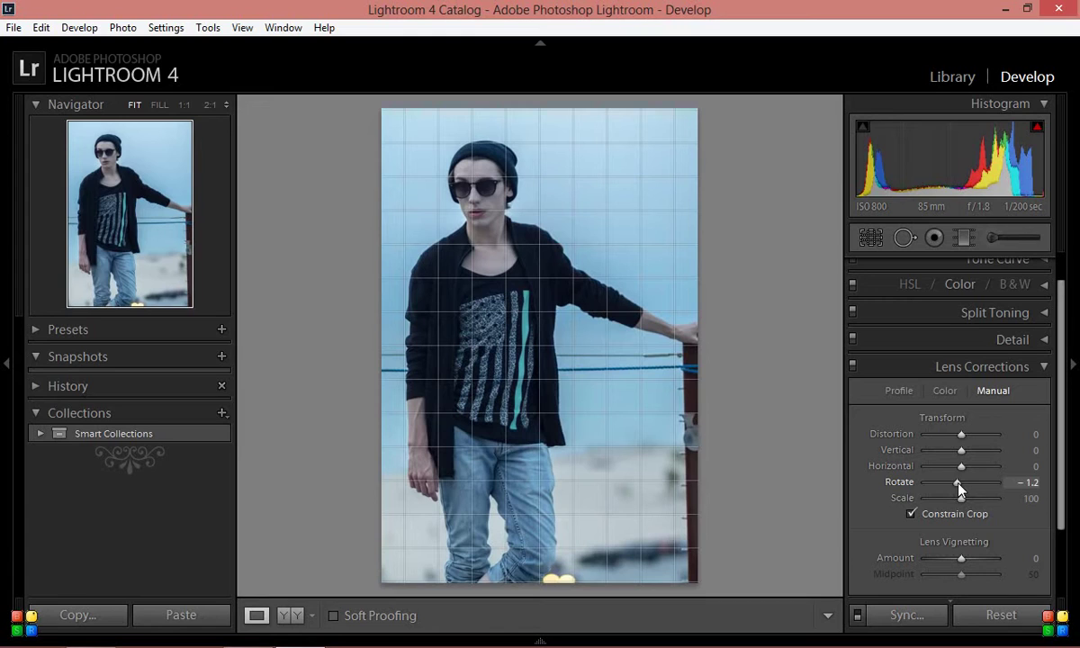
{"action": "left_click", "coordinate": [971, 376]}
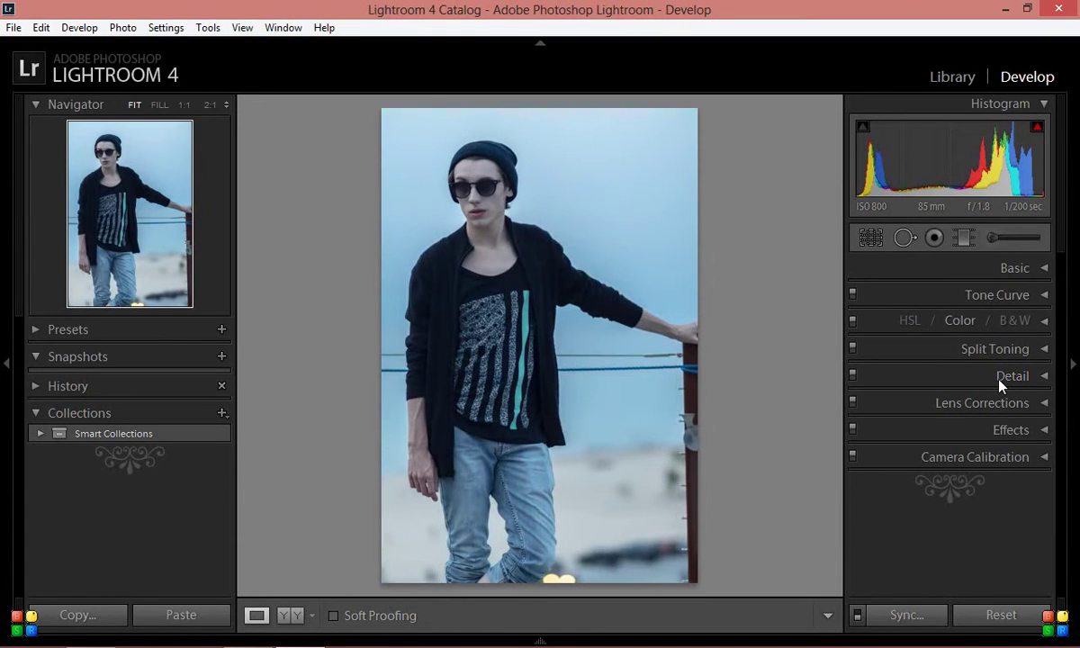
Step: Convert the photo to black and white and reset all eight colour values in the Black & White Mix to 0
{"action": "left_click", "coordinate": [1017, 322]}
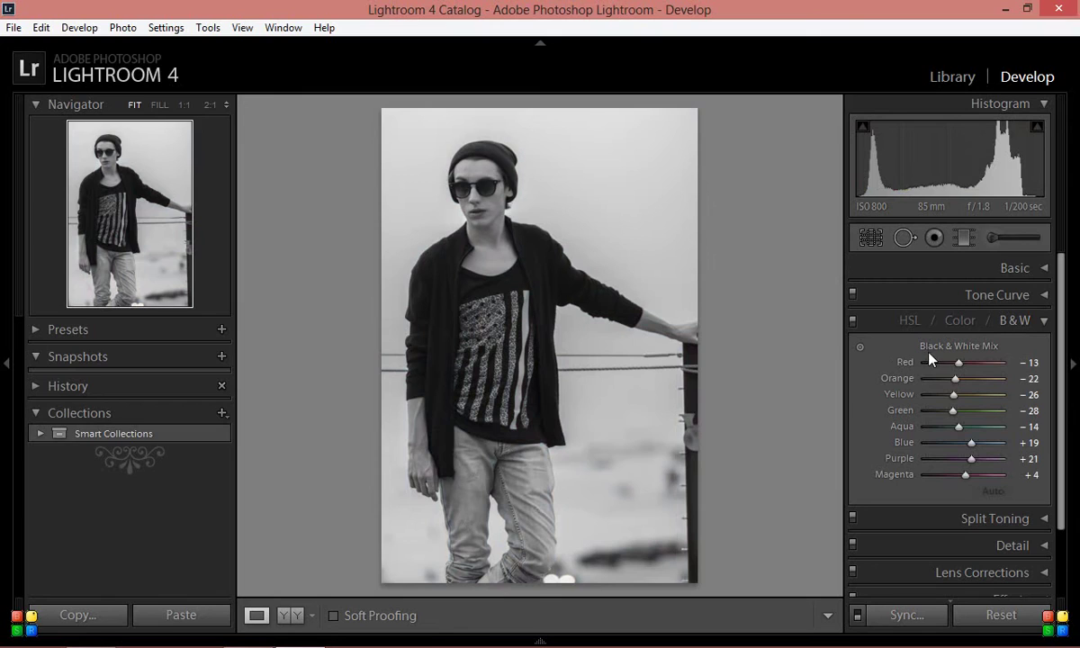
{"action": "left_click_drag", "start_coordinate": [959, 365], "coordinate": [937, 369]}
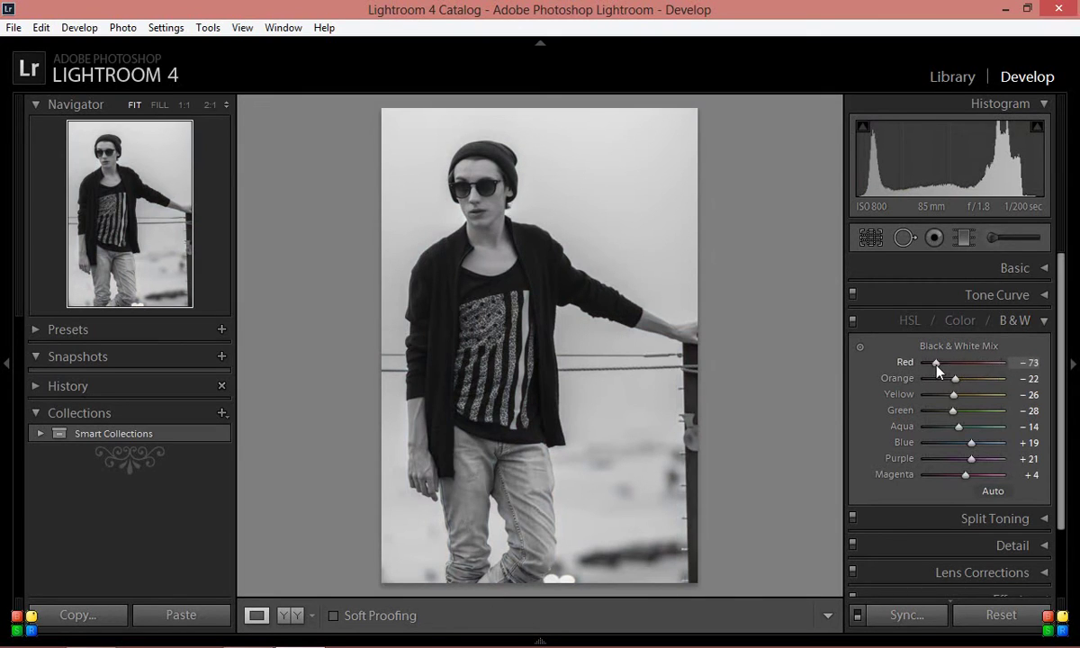
{"action": "double_click", "coordinate": [936, 369]}
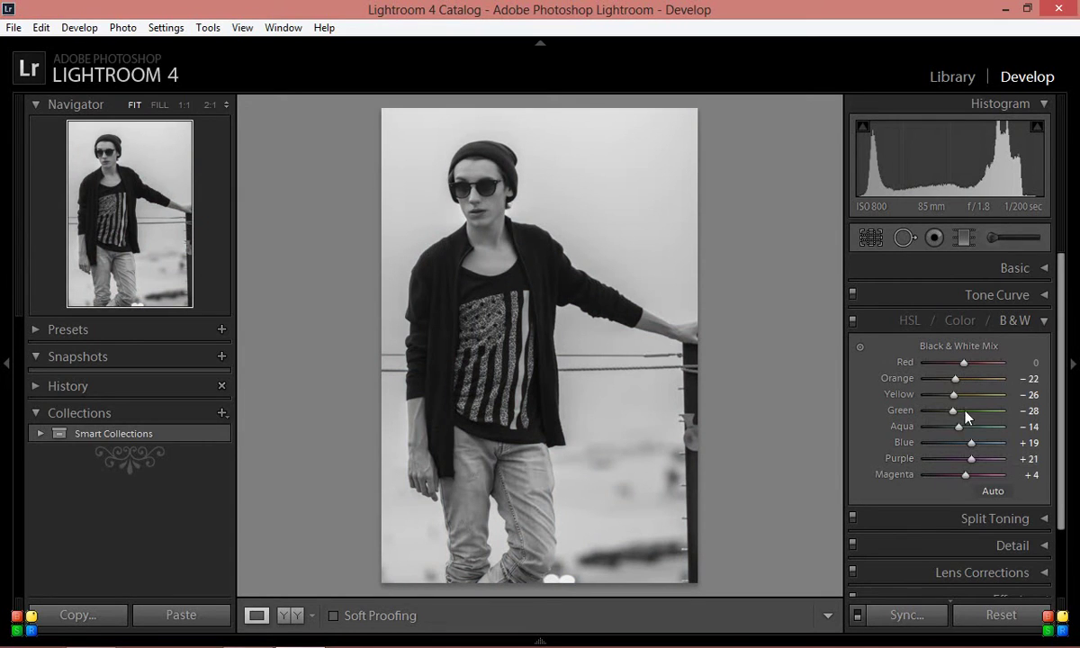
{"action": "double_click", "coordinate": [905, 379]}
{"action": "double_click", "coordinate": [905, 395]}
{"action": "double_click", "coordinate": [904, 412]}
{"action": "double_click", "coordinate": [904, 427]}
{"action": "double_click", "coordinate": [904, 443]}
{"action": "double_click", "coordinate": [904, 459]}
{"action": "double_click", "coordinate": [903, 475]}
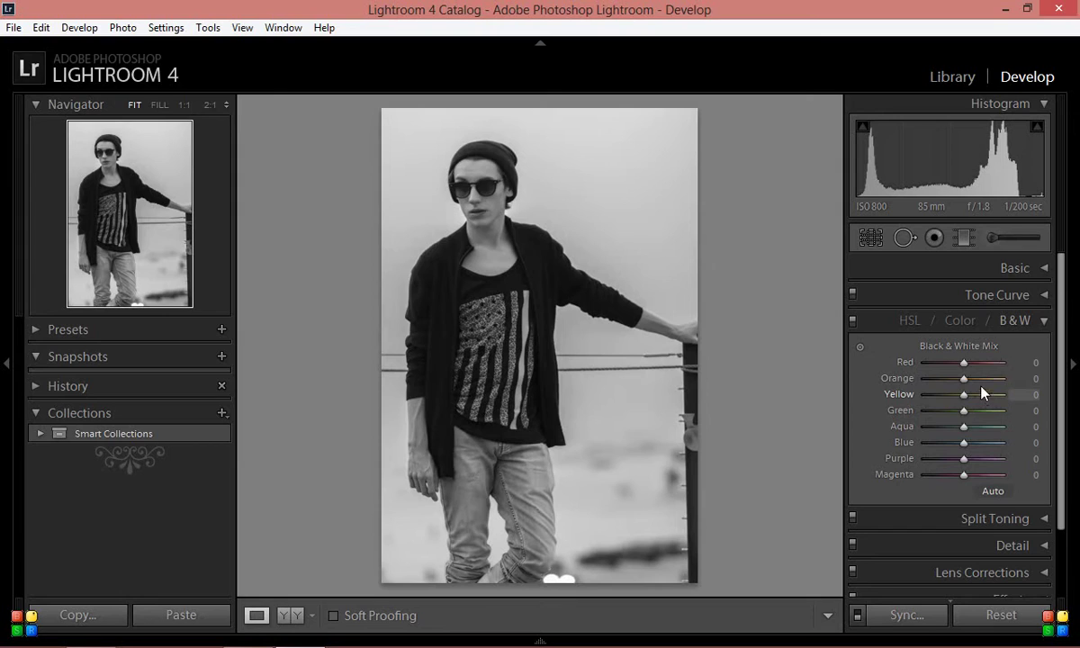
Step: Set red and orange to +20 in the Black & White Mix
{"action": "left_click_drag", "start_coordinate": [963, 367], "coordinate": [1000, 369]}
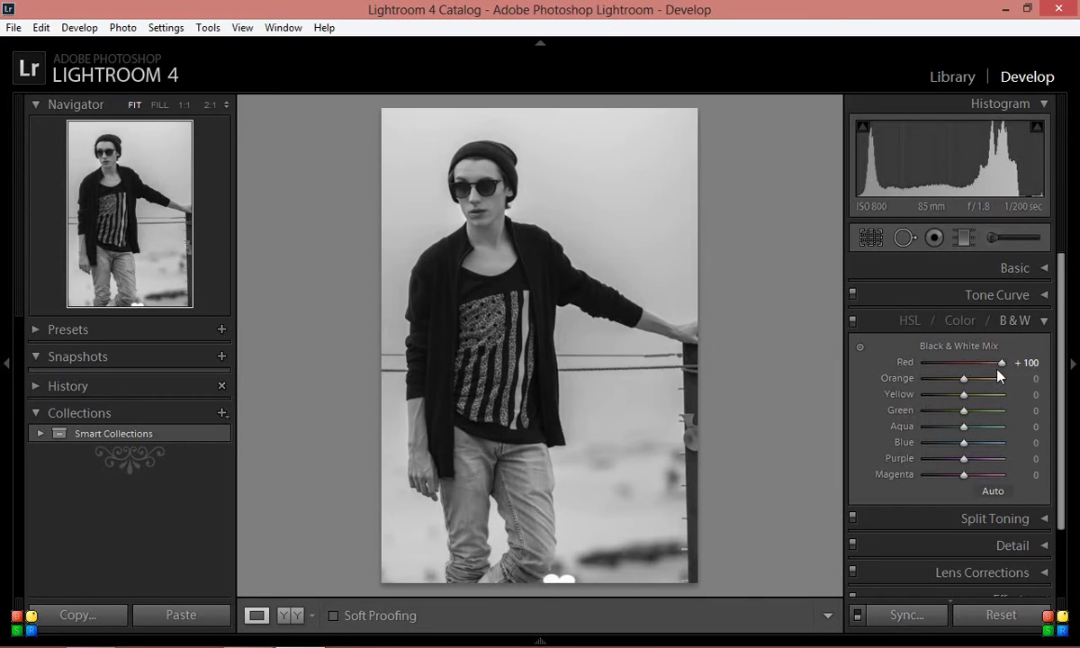
{"action": "left_click_drag", "start_coordinate": [1002, 362], "coordinate": [979, 369]}
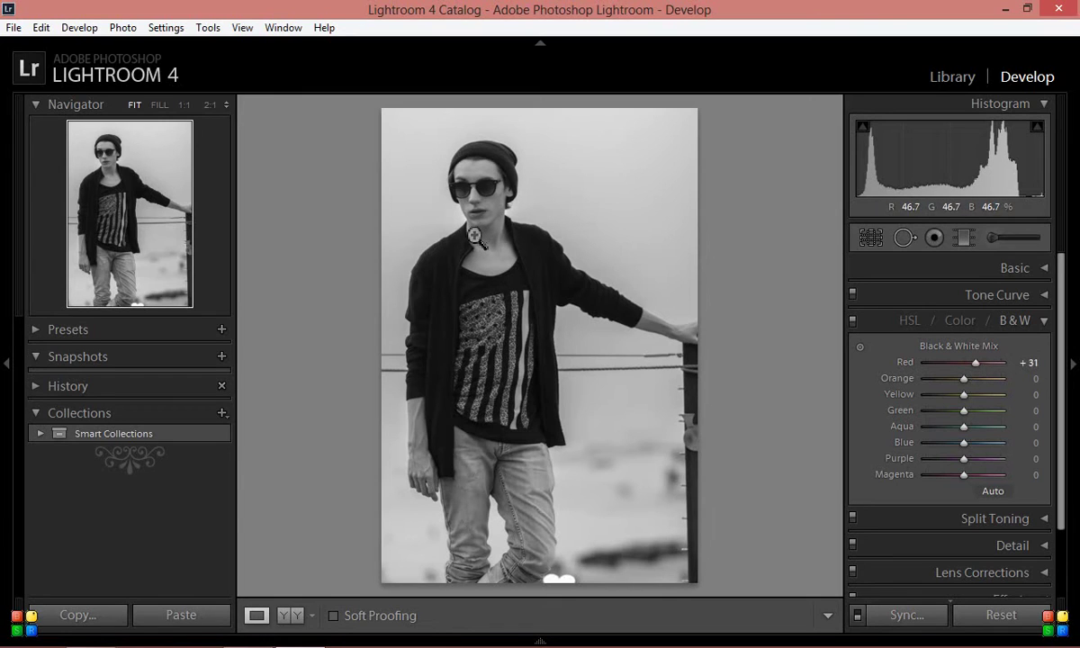
{"action": "left_click_drag", "start_coordinate": [975, 362], "coordinate": [972, 363]}
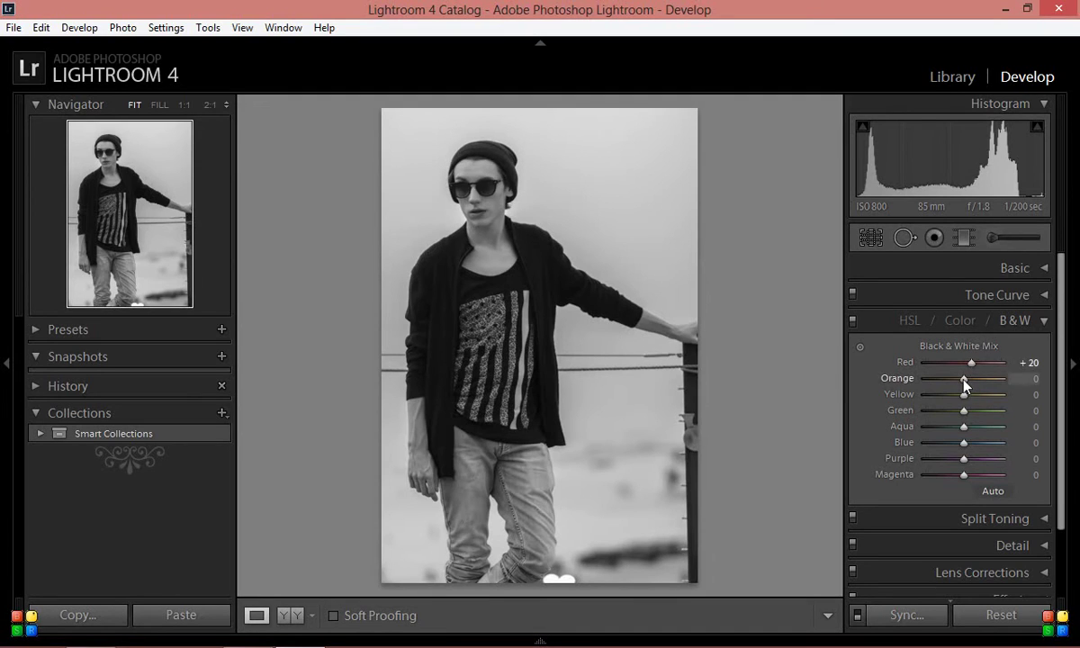
{"action": "left_click_drag", "start_coordinate": [964, 378], "coordinate": [887, 388]}
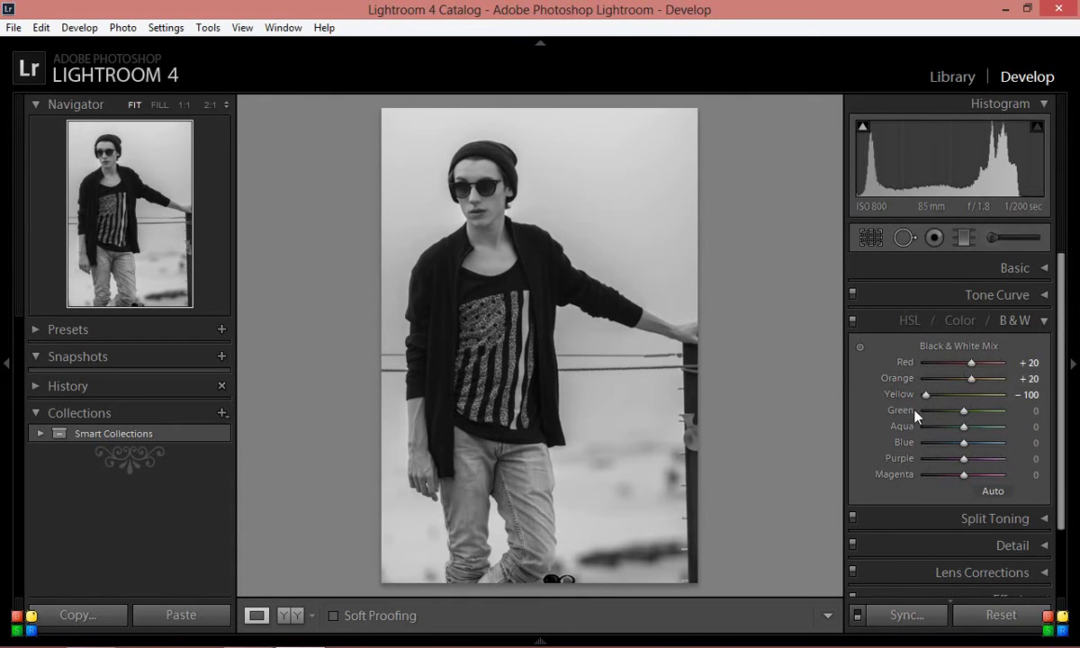
Step: Return yellow and green to 0 in the Black & White Mix, and set aqua to +20 and blue to -20
{"action": "left_click_drag", "start_coordinate": [927, 396], "coordinate": [1014, 441]}
{"action": "double_click", "coordinate": [916, 412]}
{"action": "mouse_move", "coordinate": [955, 444]}
{"action": "left_mouse_down"}
{"action": "mouse_move", "coordinate": [916, 443]}
{"action": "mouse_move", "coordinate": [1022, 444]}
{"action": "mouse_move", "coordinate": [959, 447]}
{"action": "mouse_move", "coordinate": [971, 433]}
{"action": "left_mouse_up"}
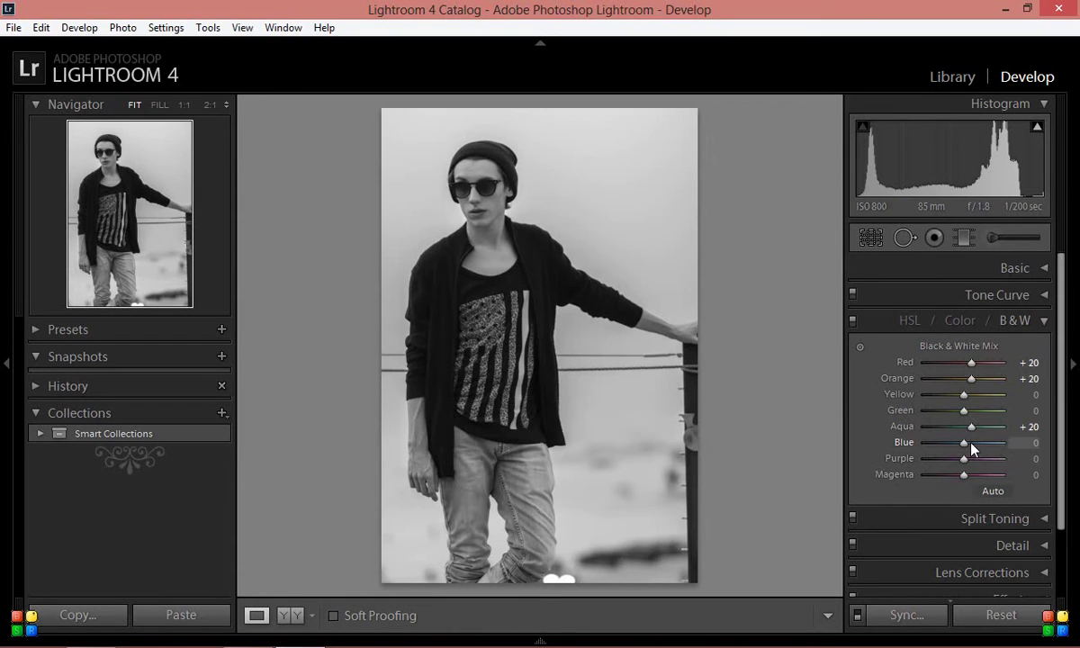
{"action": "mouse_move", "coordinate": [965, 448]}
{"action": "left_mouse_down"}
{"action": "mouse_move", "coordinate": [1008, 446]}
{"action": "mouse_move", "coordinate": [922, 446]}
{"action": "mouse_move", "coordinate": [966, 450]}
{"action": "mouse_move", "coordinate": [957, 447]}
{"action": "left_mouse_up"}
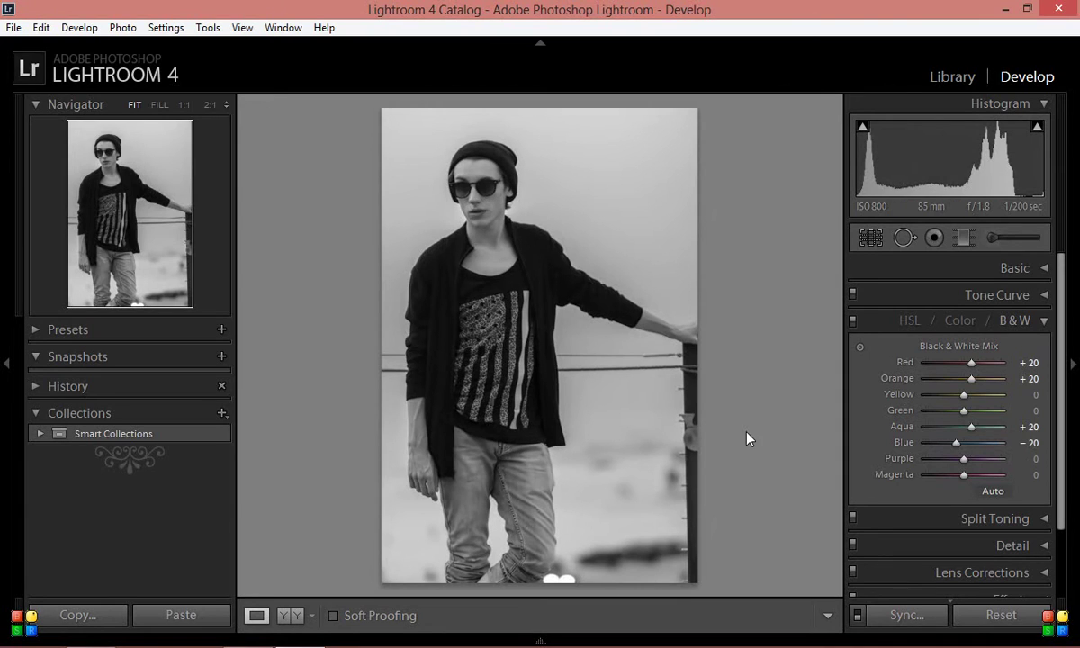
Step: Set purple and magenta to +20 in the Black & White Mix, checking the lips close up
{"action": "left_click_drag", "start_coordinate": [963, 458], "coordinate": [978, 476]}
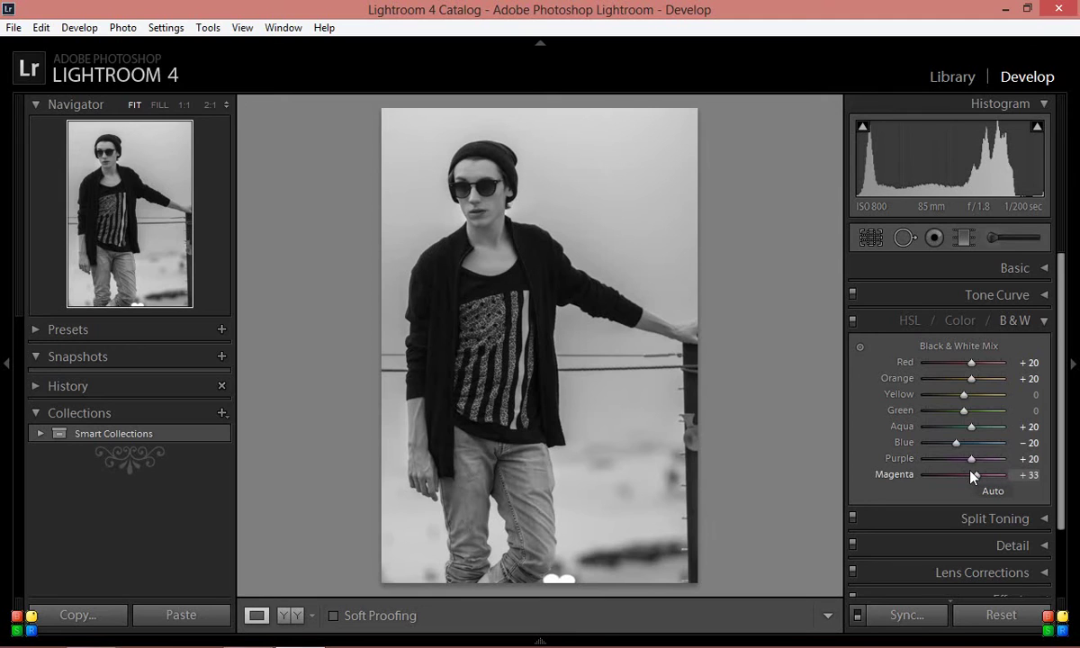
{"action": "left_click", "coordinate": [477, 220]}
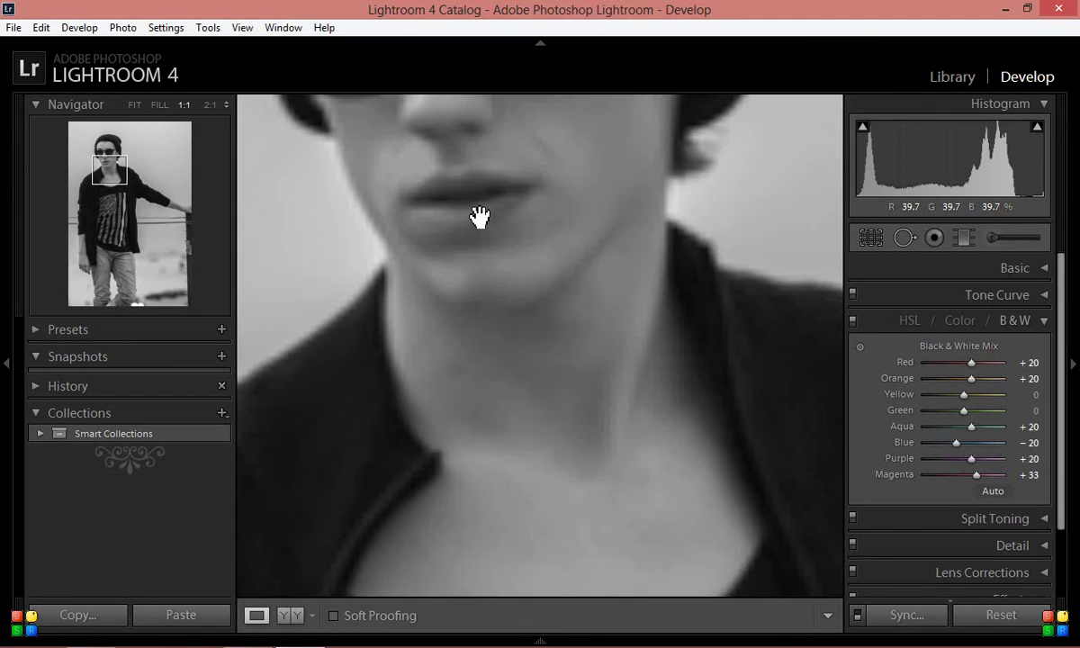
{"action": "left_click_drag", "start_coordinate": [468, 185], "coordinate": [487, 251]}
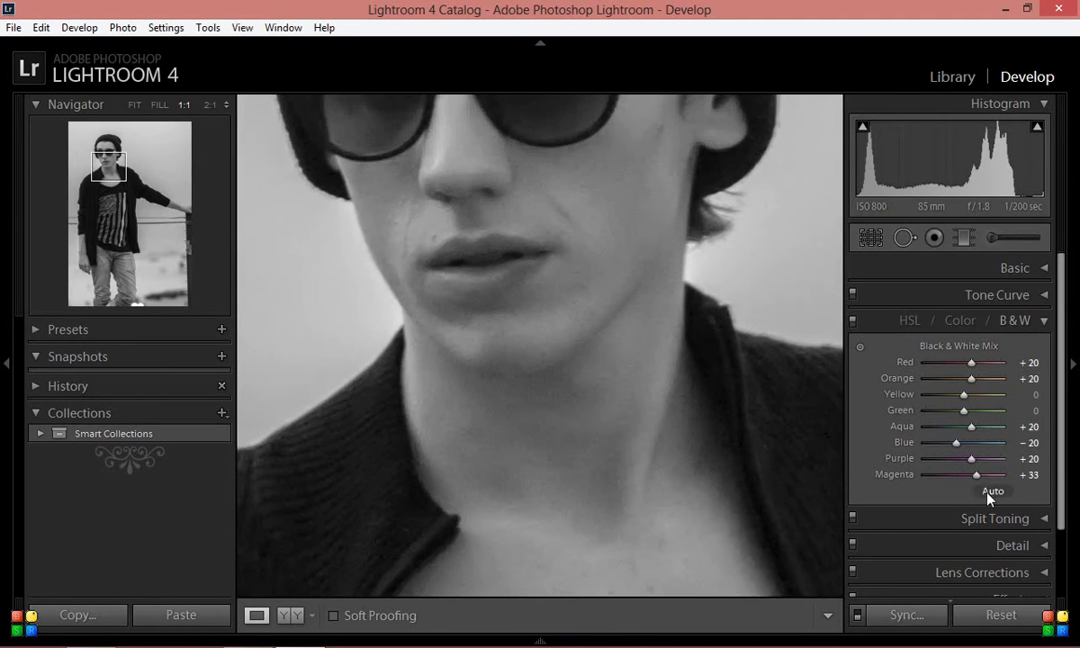
{"action": "left_click_drag", "start_coordinate": [976, 475], "coordinate": [969, 475]}
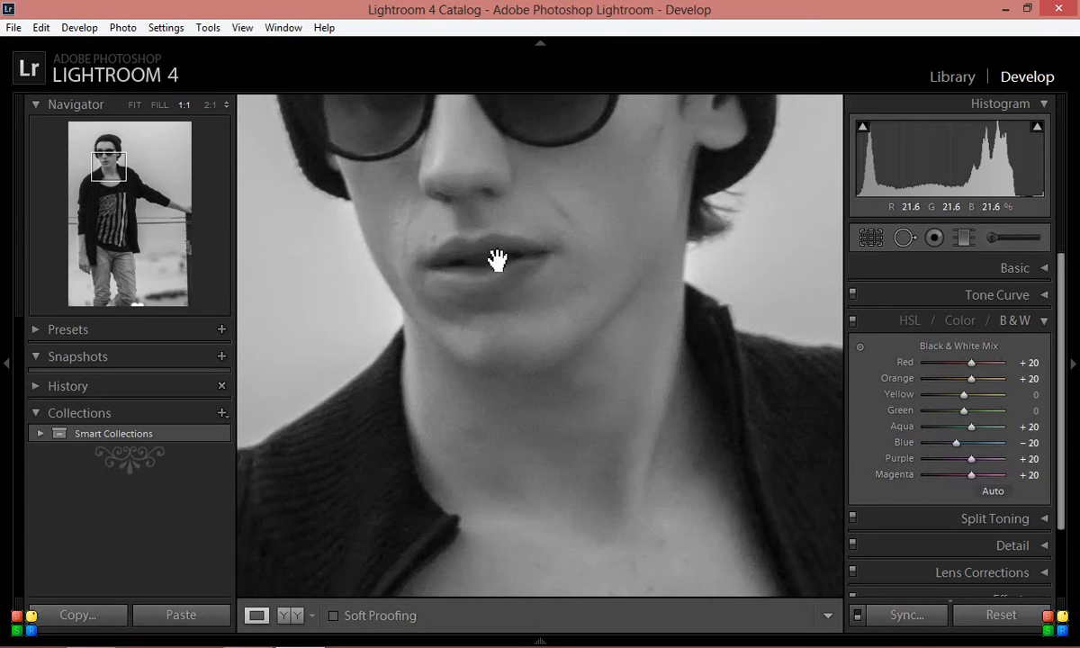
{"action": "left_click", "coordinate": [675, 290]}
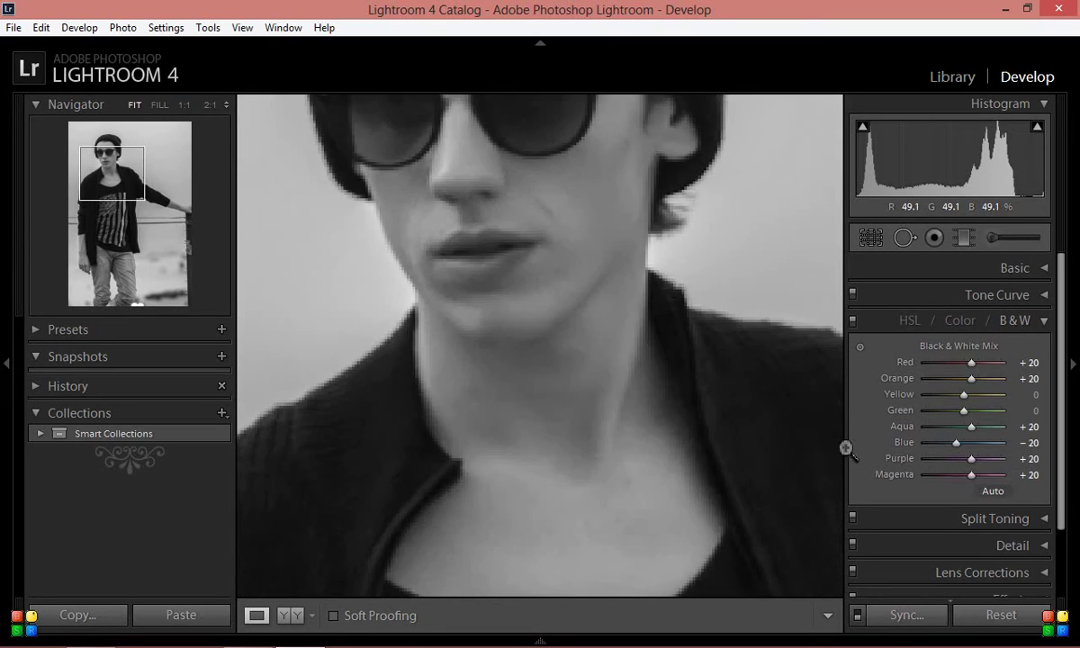
{"action": "left_click", "coordinate": [1043, 322]}
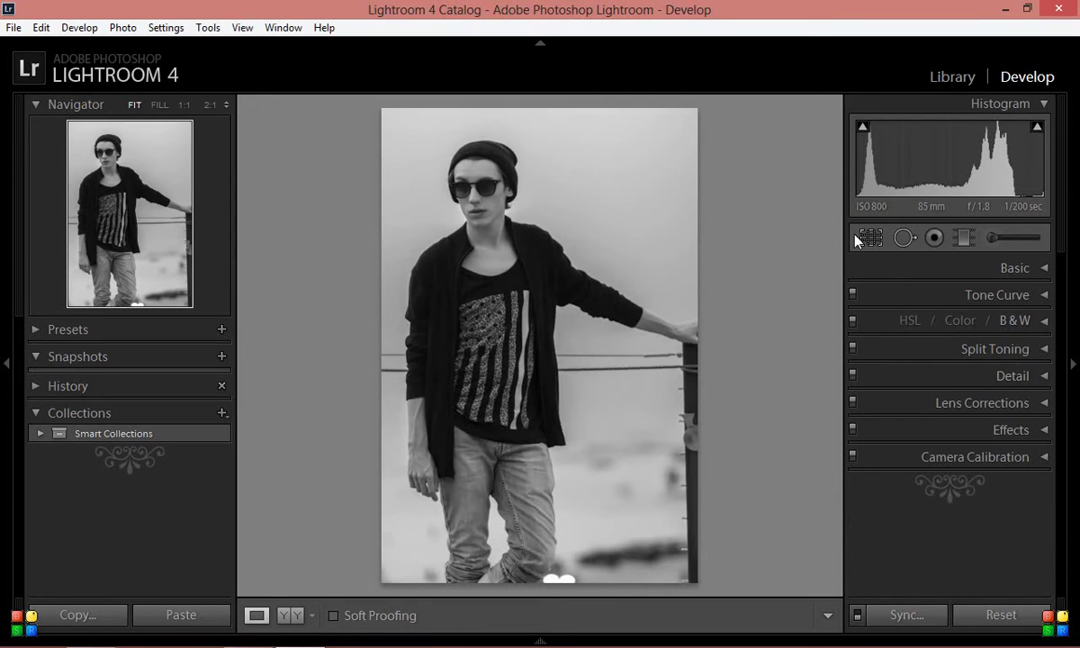
Step: Split-tone the highlights with hue 167 and saturation 11, keeping the balance at +100
{"action": "left_click", "coordinate": [1028, 356]}
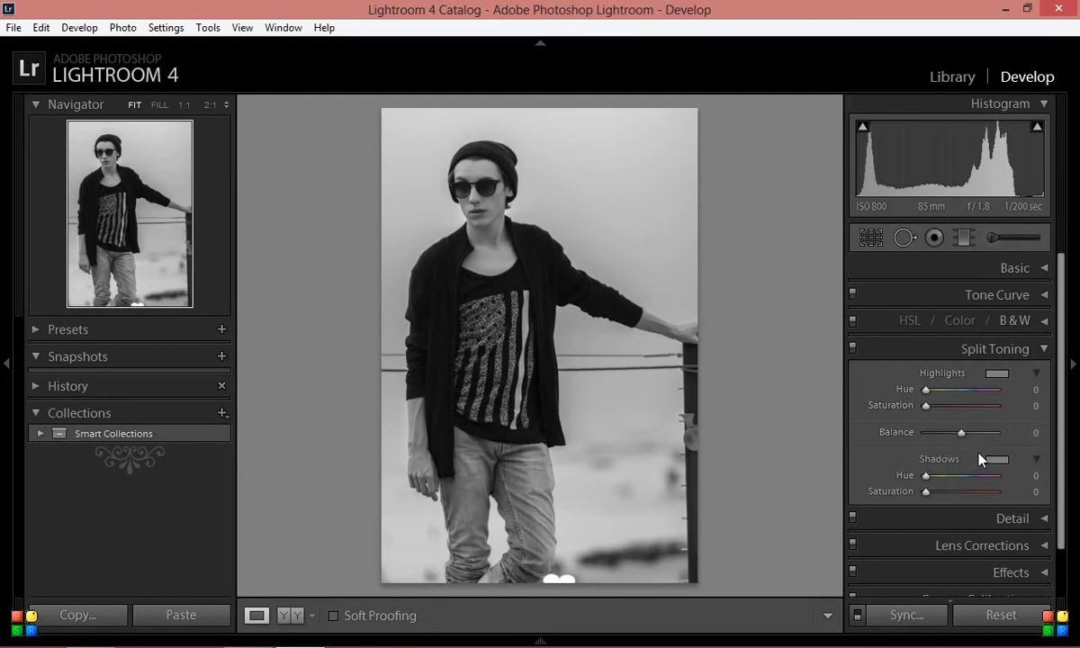
{"action": "left_click_drag", "start_coordinate": [960, 432], "coordinate": [1055, 438]}
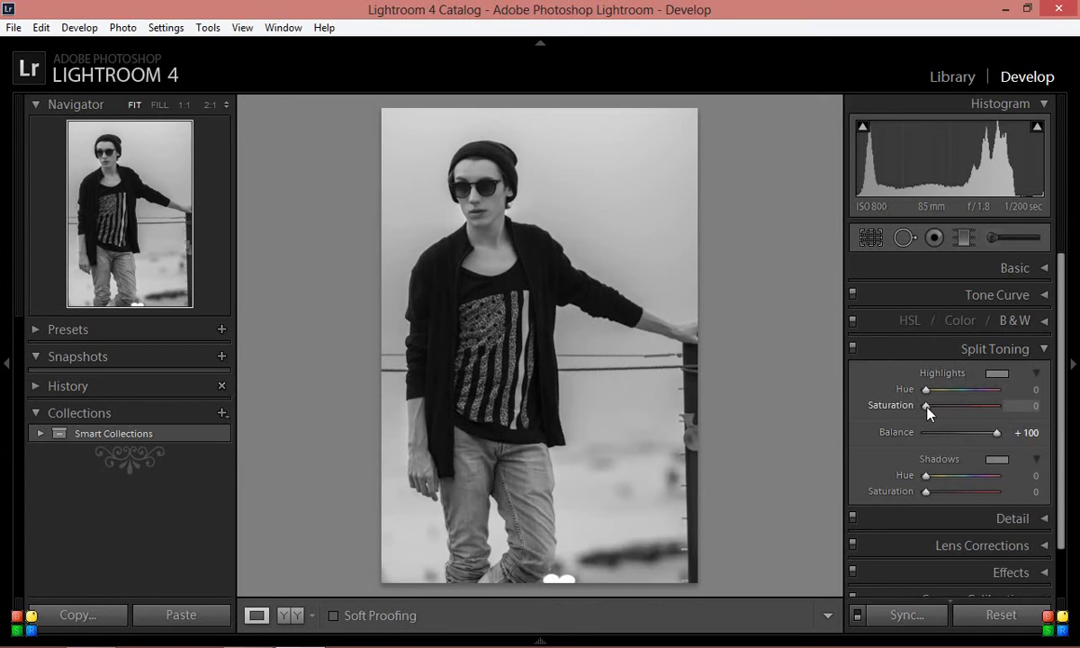
{"action": "left_click_drag", "start_coordinate": [940, 416], "coordinate": [1007, 417]}
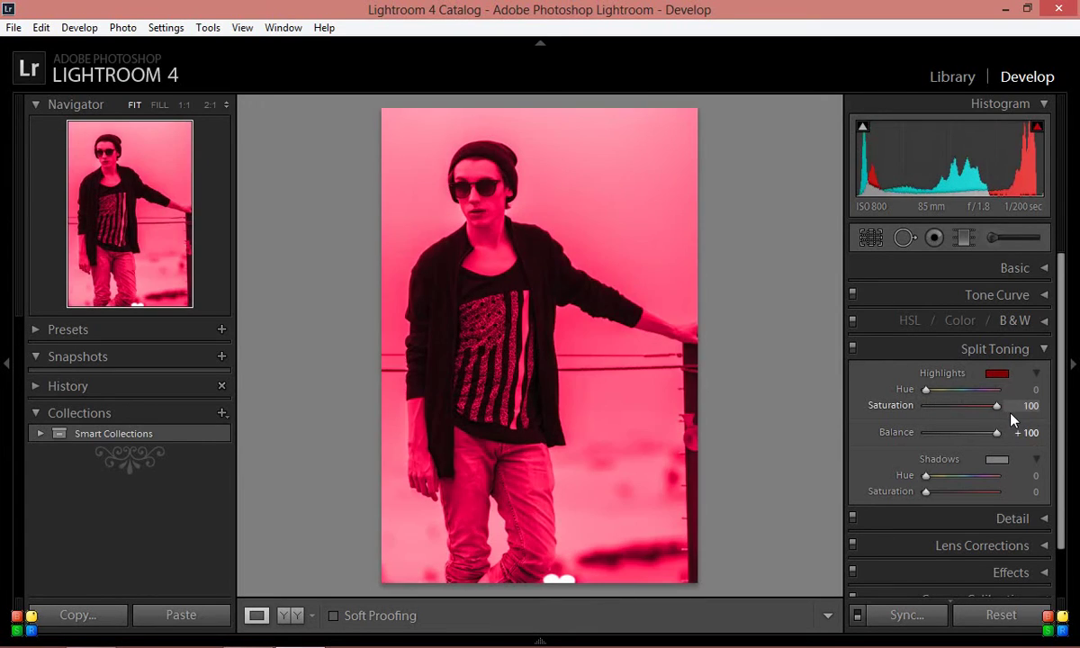
{"action": "left_click_drag", "start_coordinate": [925, 393], "coordinate": [960, 393]}
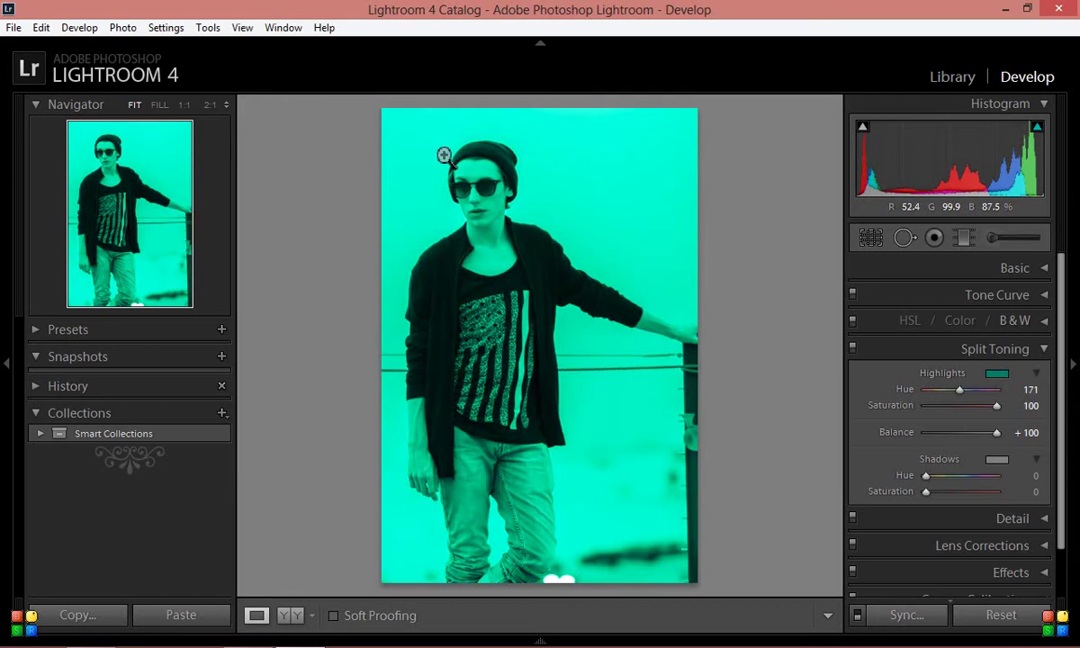
{"action": "left_click", "coordinate": [671, 450]}
{"action": "left_click", "coordinate": [685, 380]}
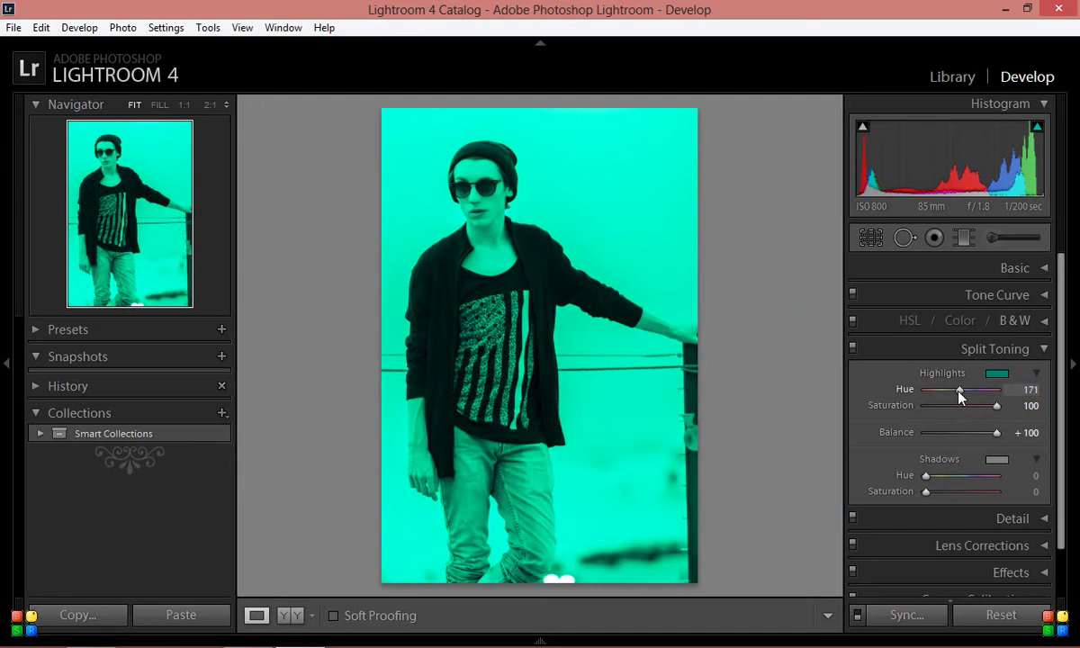
{"action": "left_click_drag", "start_coordinate": [959, 393], "coordinate": [934, 410]}
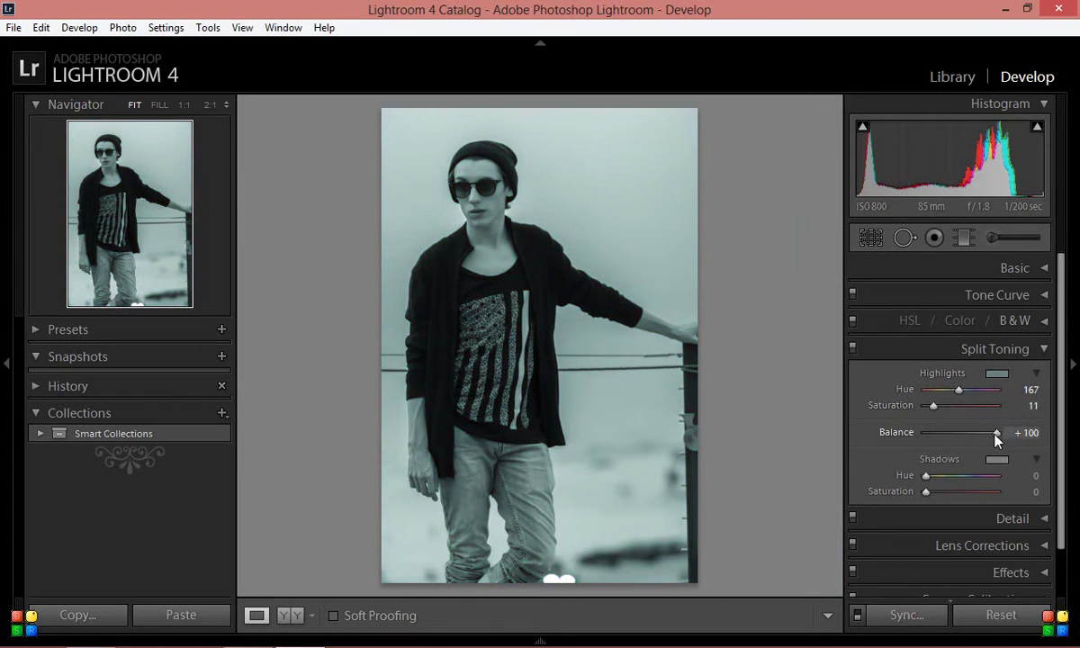
Step: Split-tone the shadows with hue 26 and saturation 19, and set the balance to -36
{"action": "left_click_drag", "start_coordinate": [971, 435], "coordinate": [768, 437]}
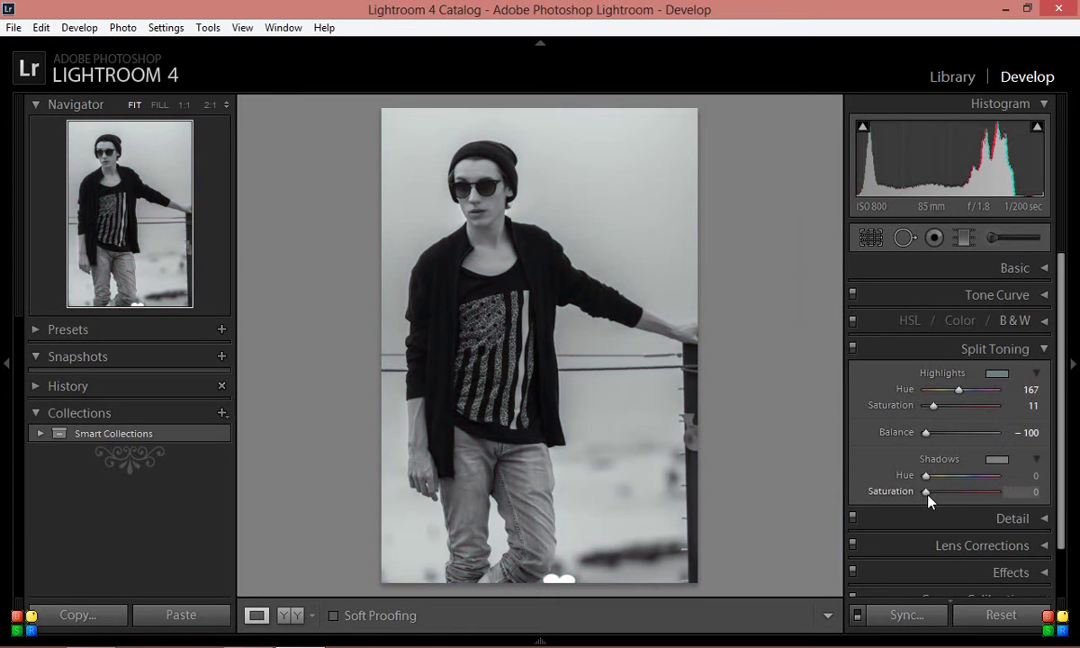
{"action": "left_click_drag", "start_coordinate": [952, 494], "coordinate": [996, 491]}
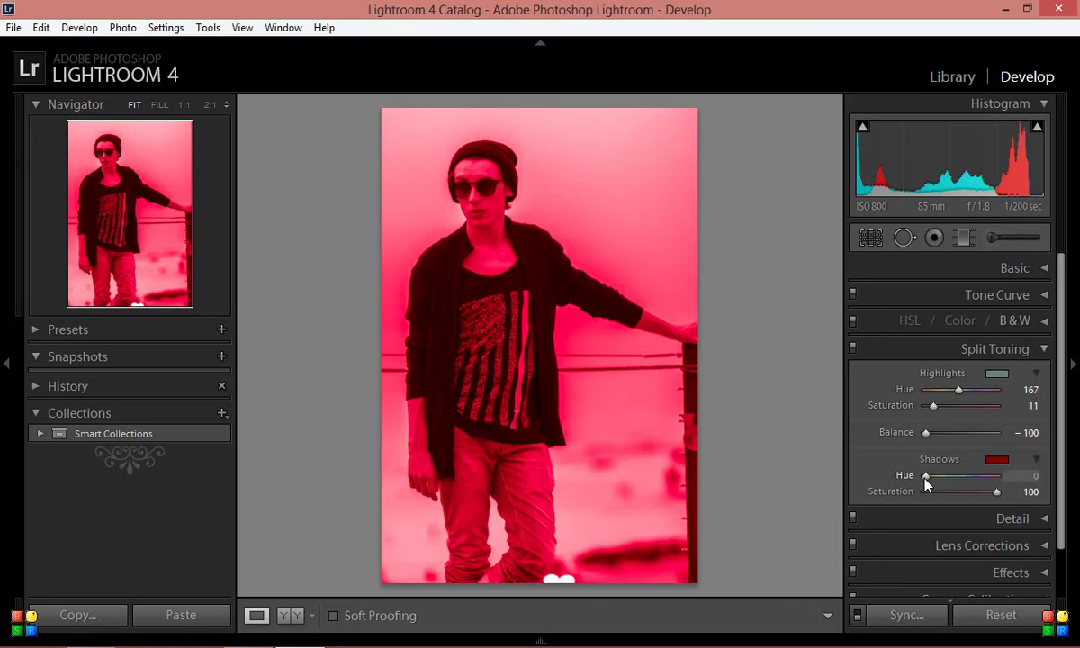
{"action": "left_click_drag", "start_coordinate": [925, 477], "coordinate": [928, 475]}
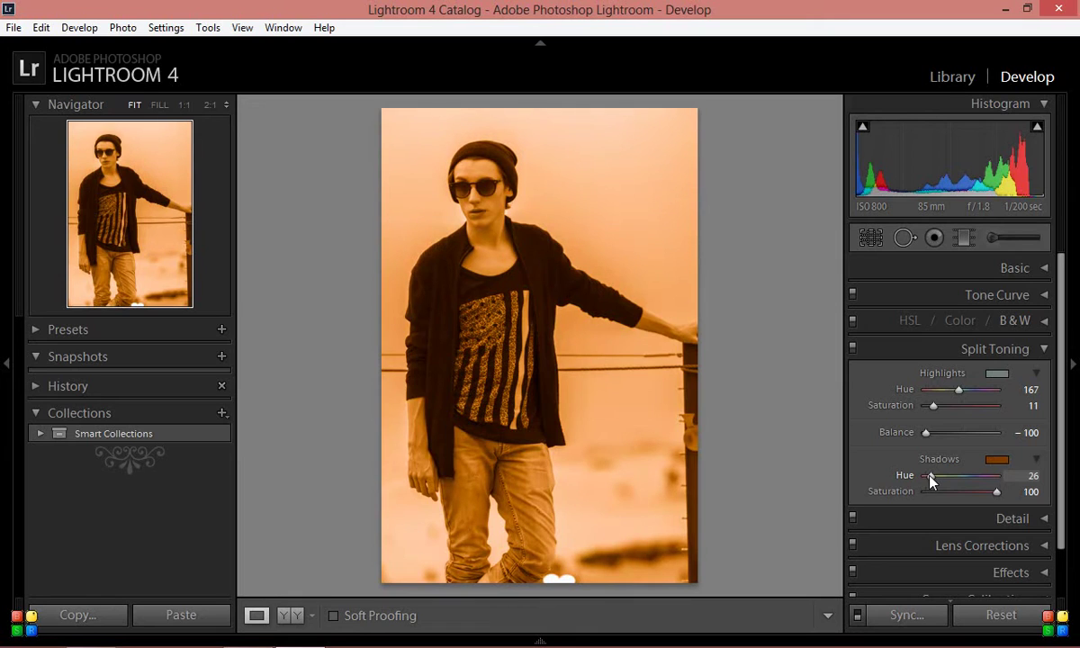
{"action": "left_click_drag", "start_coordinate": [996, 492], "coordinate": [941, 490]}
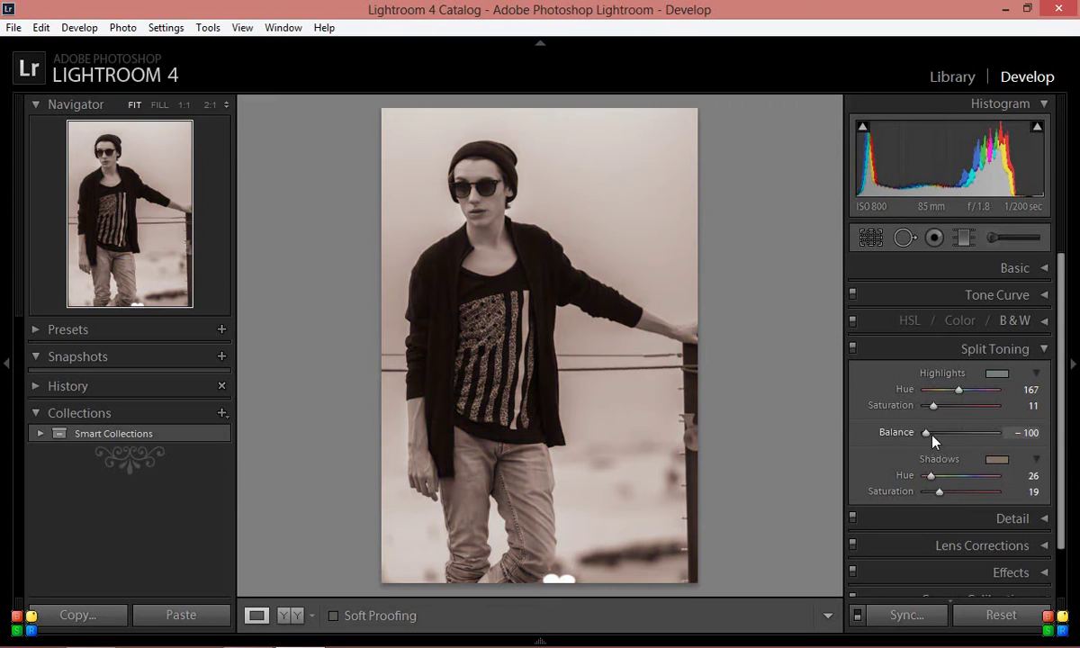
{"action": "left_click_drag", "start_coordinate": [925, 436], "coordinate": [950, 439]}
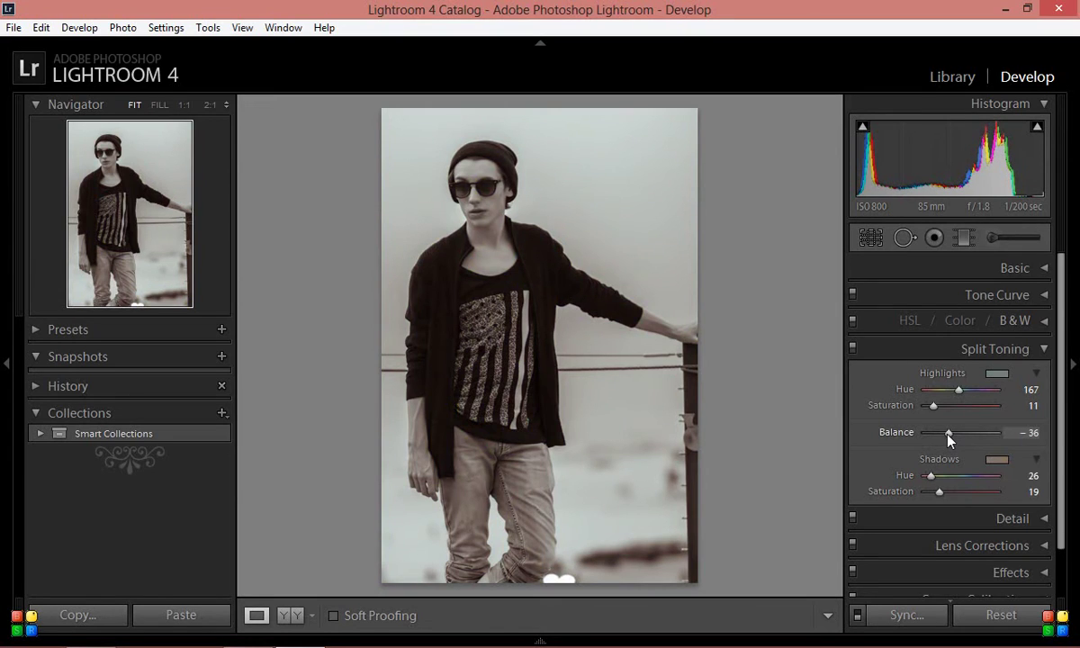
{"action": "left_click", "coordinate": [1014, 349]}
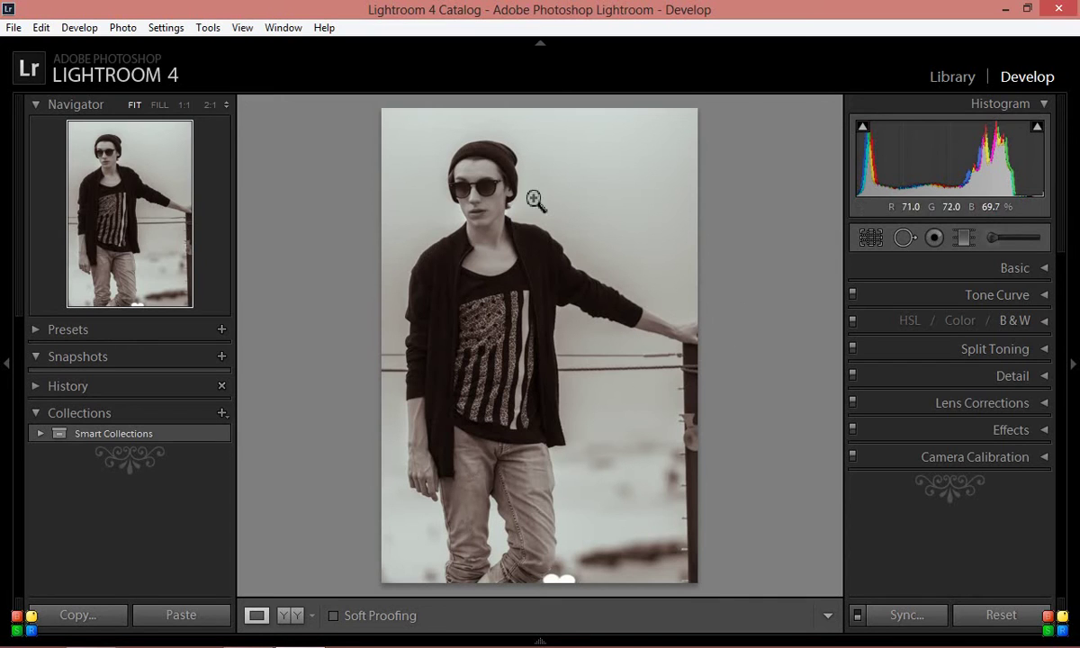
Step: Paint bright spots on both sunglass lenses with the Adjustment Brush at exposure 4.00 and size 11
{"action": "left_click", "coordinate": [470, 184]}
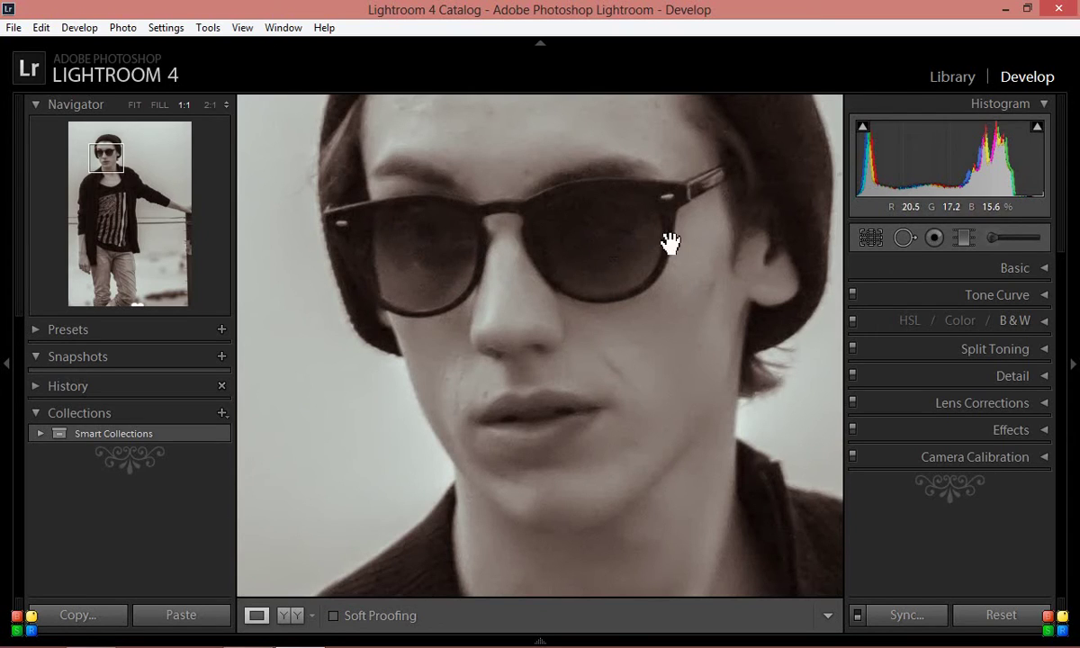
{"action": "key", "text": "k"}
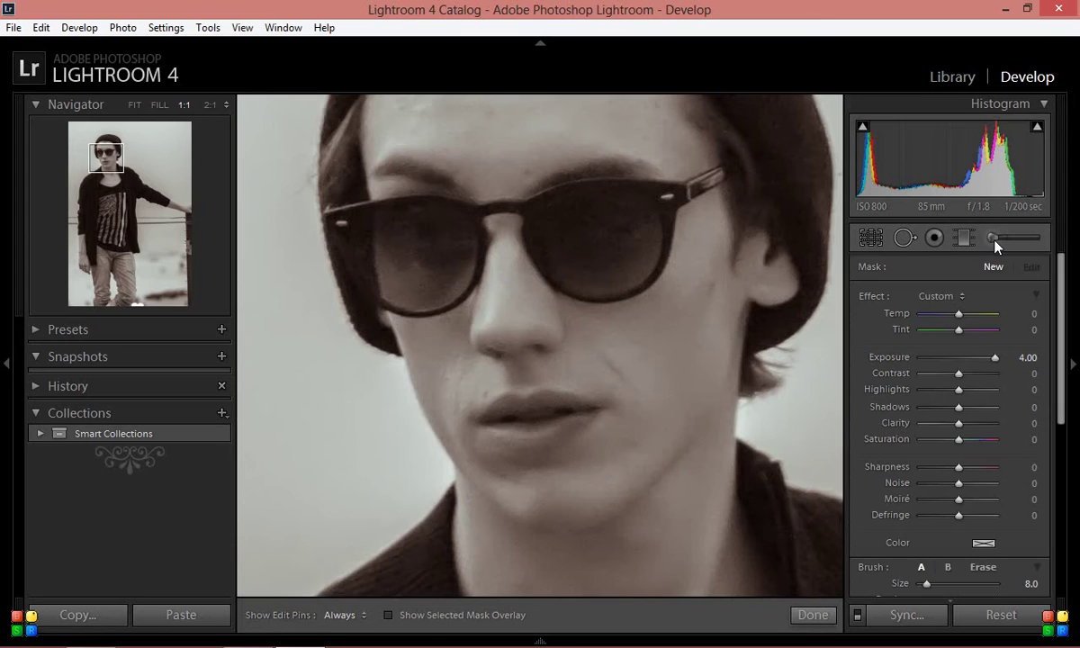
{"action": "left_click_drag", "start_coordinate": [958, 358], "coordinate": [999, 372]}
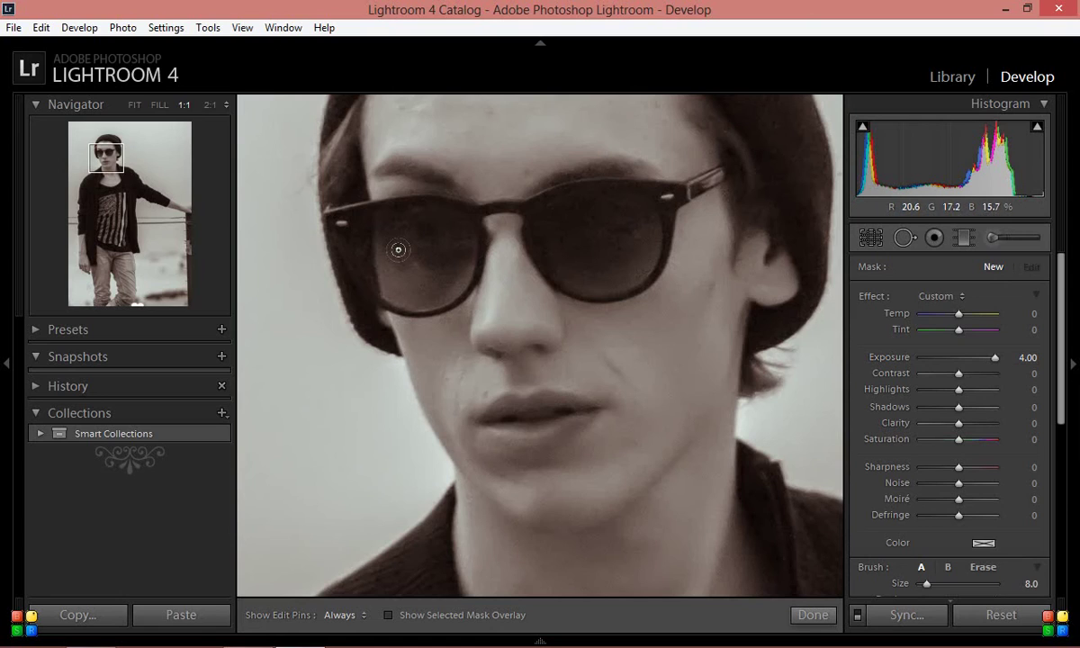
{"action": "scroll", "coordinate": [393, 242], "scroll_direction": "up", "scroll_amount": 2}
{"action": "mouse_move", "coordinate": [391, 241]}
{"action": "left_mouse_down"}
{"action": "mouse_move", "coordinate": [378, 236]}
{"action": "mouse_move", "coordinate": [358, 251]}
{"action": "mouse_move", "coordinate": [364, 260]}
{"action": "left_mouse_up"}
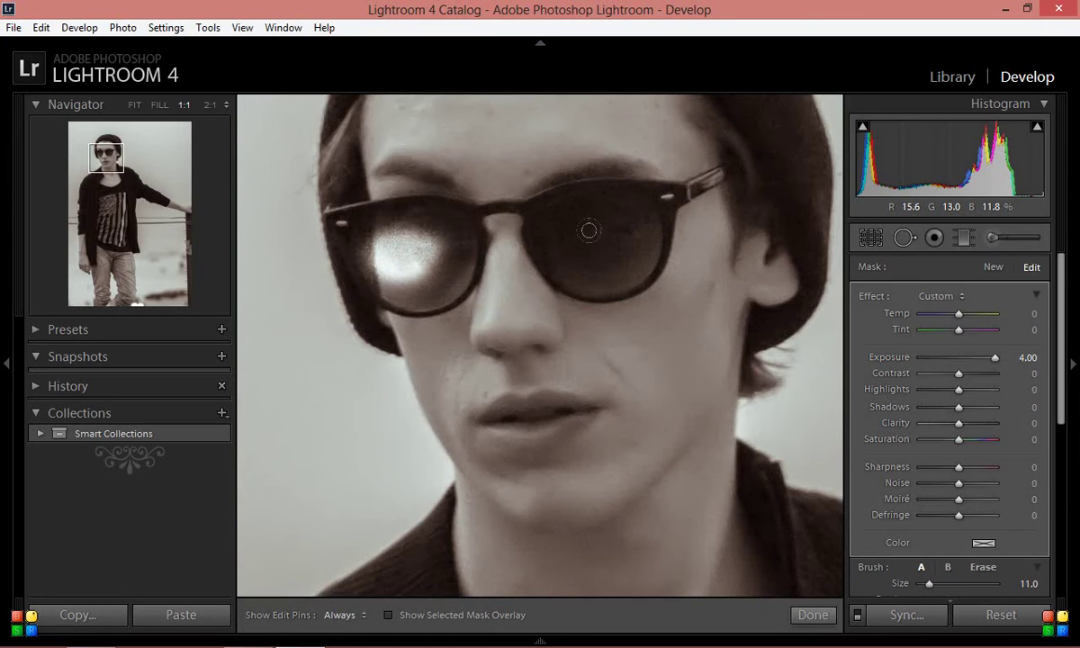
{"action": "mouse_move", "coordinate": [588, 231]}
{"action": "left_mouse_down"}
{"action": "mouse_move", "coordinate": [578, 213]}
{"action": "mouse_move", "coordinate": [549, 216]}
{"action": "left_mouse_up"}
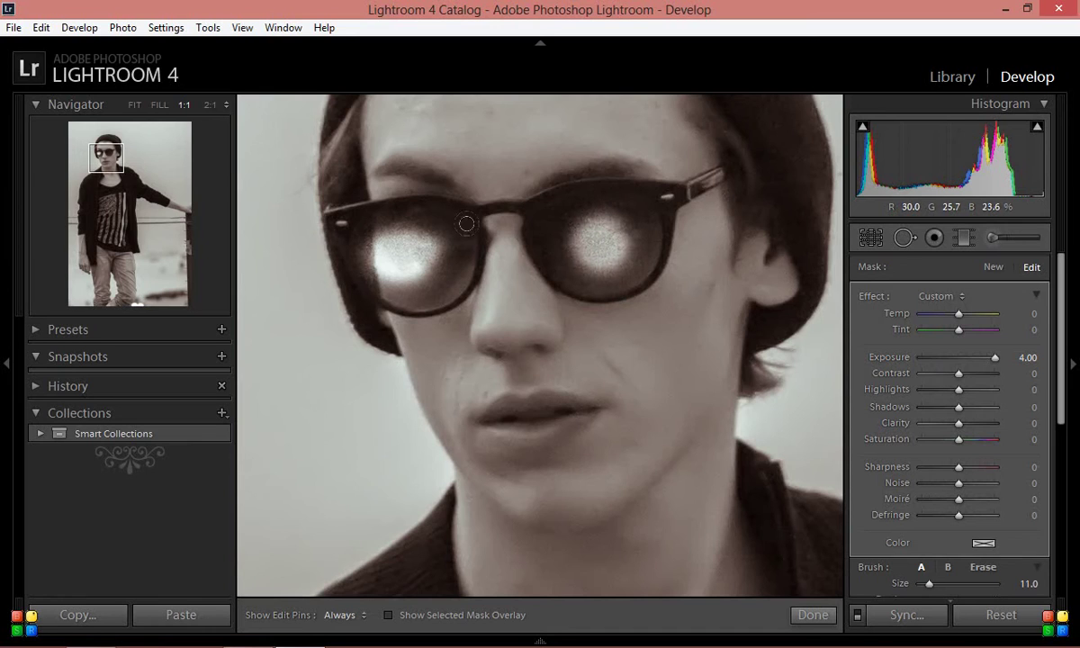
Step: Extend the 4.00 exposure brushing over the entire left sunglass lens, working at 3:1 magnification
{"action": "left_click", "coordinate": [223, 105]}
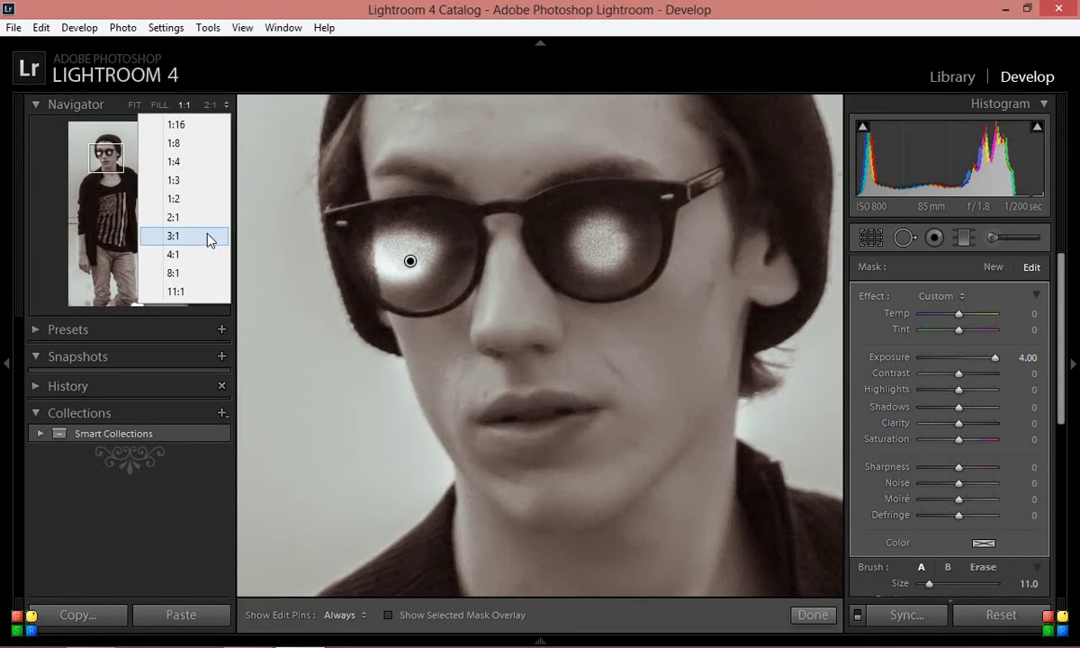
{"action": "left_click", "coordinate": [209, 236]}
{"action": "left_click_drag", "start_coordinate": [305, 176], "coordinate": [831, 592]}
{"action": "left_click_drag", "start_coordinate": [101, 155], "coordinate": [107, 160]}
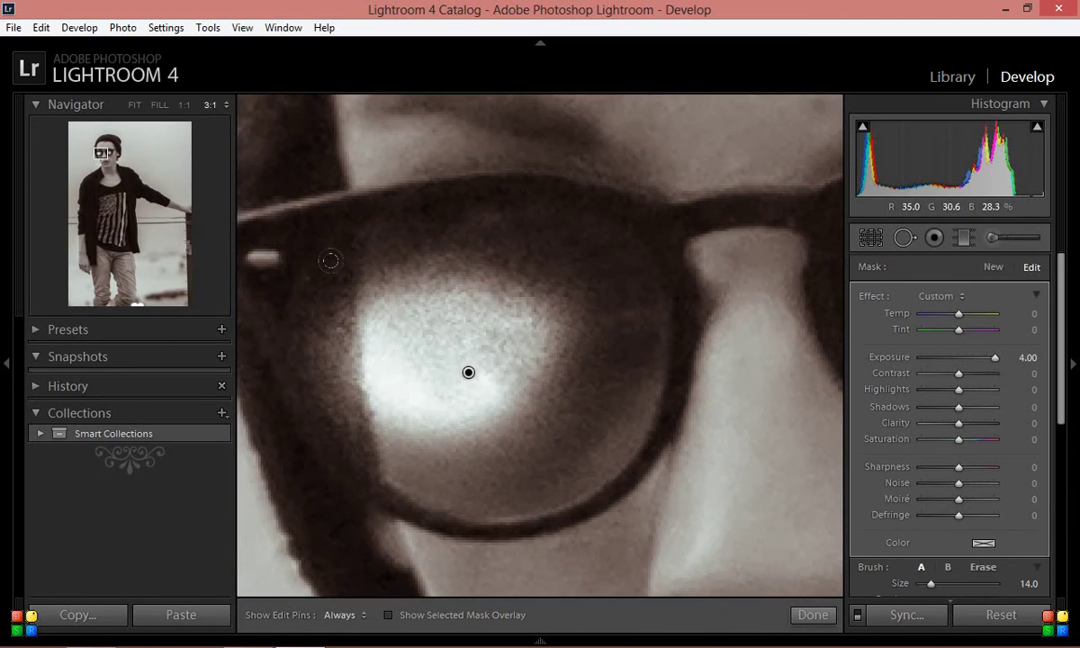
{"action": "scroll", "coordinate": [329, 273], "scroll_direction": "down", "scroll_amount": 1}
{"action": "key", "text": "h"}
{"action": "mouse_move", "coordinate": [329, 274]}
{"action": "left_mouse_down"}
{"action": "mouse_move", "coordinate": [376, 240]}
{"action": "mouse_move", "coordinate": [333, 245]}
{"action": "mouse_move", "coordinate": [354, 234]}
{"action": "mouse_move", "coordinate": [495, 213]}
{"action": "mouse_move", "coordinate": [424, 208]}
{"action": "mouse_move", "coordinate": [361, 227]}
{"action": "mouse_move", "coordinate": [454, 214]}
{"action": "mouse_move", "coordinate": [573, 223]}
{"action": "mouse_move", "coordinate": [503, 210]}
{"action": "mouse_move", "coordinate": [599, 236]}
{"action": "mouse_move", "coordinate": [626, 261]}
{"action": "mouse_move", "coordinate": [616, 277]}
{"action": "mouse_move", "coordinate": [618, 354]}
{"action": "mouse_move", "coordinate": [587, 426]}
{"action": "mouse_move", "coordinate": [526, 461]}
{"action": "left_mouse_up"}
{"action": "mouse_move", "coordinate": [572, 384]}
{"action": "left_mouse_down"}
{"action": "mouse_move", "coordinate": [591, 315]}
{"action": "mouse_move", "coordinate": [550, 281]}
{"action": "mouse_move", "coordinate": [416, 286]}
{"action": "mouse_move", "coordinate": [398, 247]}
{"action": "mouse_move", "coordinate": [564, 250]}
{"action": "mouse_move", "coordinate": [490, 240]}
{"action": "mouse_move", "coordinate": [511, 271]}
{"action": "mouse_move", "coordinate": [574, 271]}
{"action": "mouse_move", "coordinate": [587, 257]}
{"action": "mouse_move", "coordinate": [607, 275]}
{"action": "mouse_move", "coordinate": [582, 216]}
{"action": "mouse_move", "coordinate": [620, 255]}
{"action": "mouse_move", "coordinate": [634, 313]}
{"action": "mouse_move", "coordinate": [558, 462]}
{"action": "mouse_move", "coordinate": [480, 482]}
{"action": "mouse_move", "coordinate": [407, 467]}
{"action": "mouse_move", "coordinate": [348, 420]}
{"action": "mouse_move", "coordinate": [292, 329]}
{"action": "mouse_move", "coordinate": [290, 257]}
{"action": "left_mouse_up"}
{"action": "mouse_move", "coordinate": [350, 230]}
{"action": "left_mouse_down"}
{"action": "mouse_move", "coordinate": [270, 247]}
{"action": "mouse_move", "coordinate": [320, 301]}
{"action": "mouse_move", "coordinate": [338, 297]}
{"action": "mouse_move", "coordinate": [409, 430]}
{"action": "mouse_move", "coordinate": [455, 437]}
{"action": "mouse_move", "coordinate": [472, 409]}
{"action": "mouse_move", "coordinate": [478, 426]}
{"action": "mouse_move", "coordinate": [576, 288]}
{"action": "mouse_move", "coordinate": [585, 306]}
{"action": "mouse_move", "coordinate": [529, 433]}
{"action": "mouse_move", "coordinate": [475, 447]}
{"action": "mouse_move", "coordinate": [523, 342]}
{"action": "mouse_move", "coordinate": [512, 337]}
{"action": "left_mouse_up"}
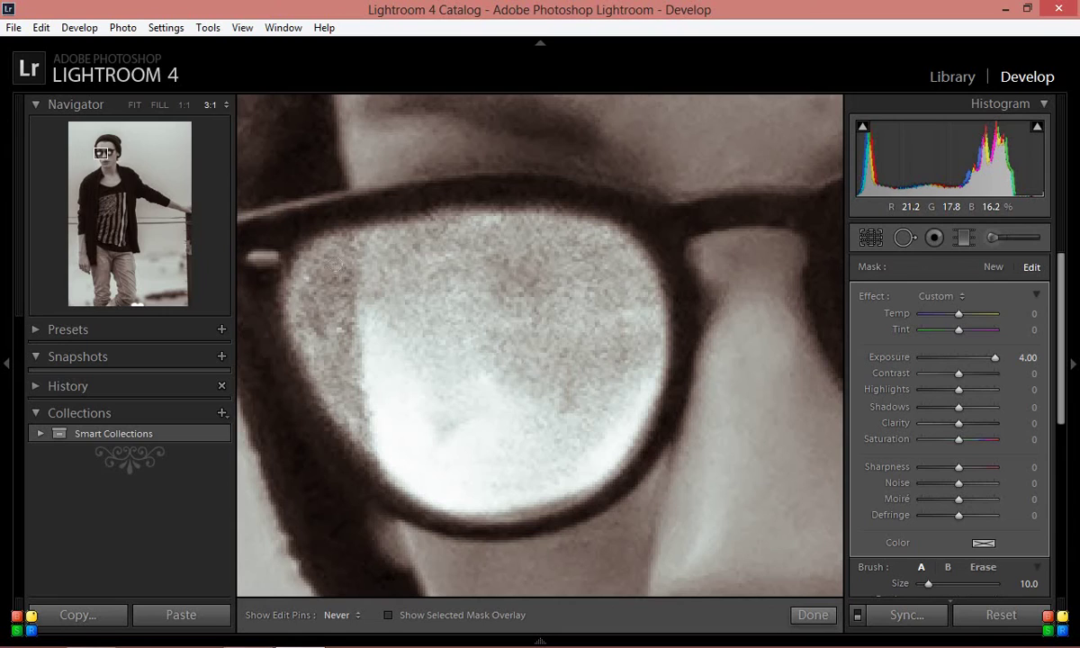
Step: Touch up the edges of the left lens mask with the brush at size 7, checking coverage with the edit pins hidden
{"action": "key", "text": "h"}
{"action": "key", "text": "bracketleft"}
{"action": "key", "text": "bracketleft"}
{"action": "key", "text": "bracketleft"}
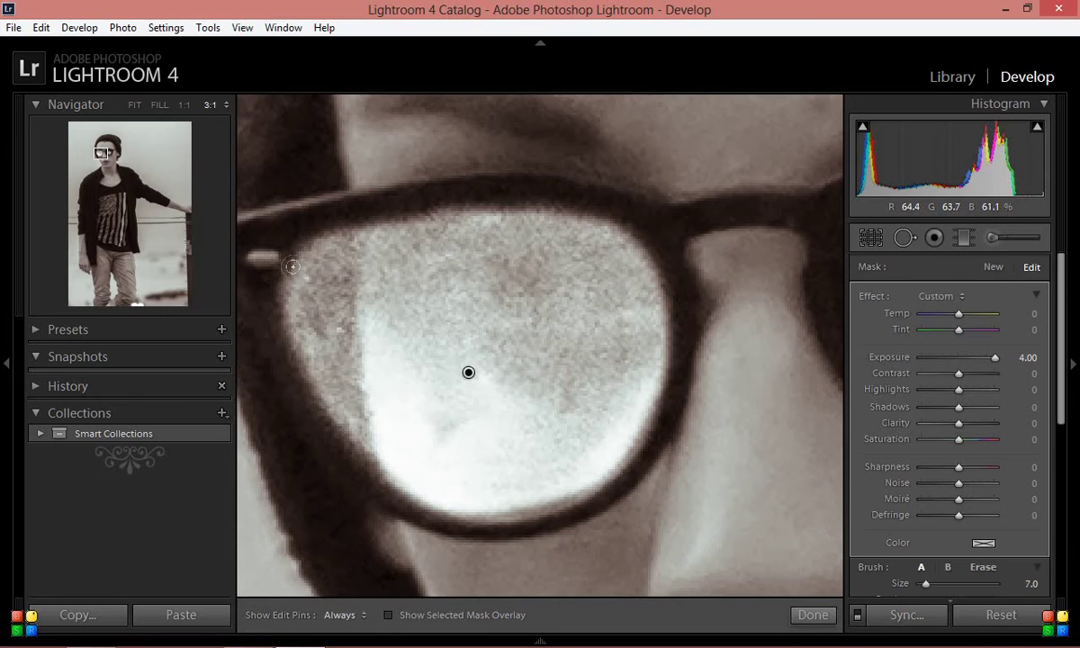
{"action": "key", "text": "h"}
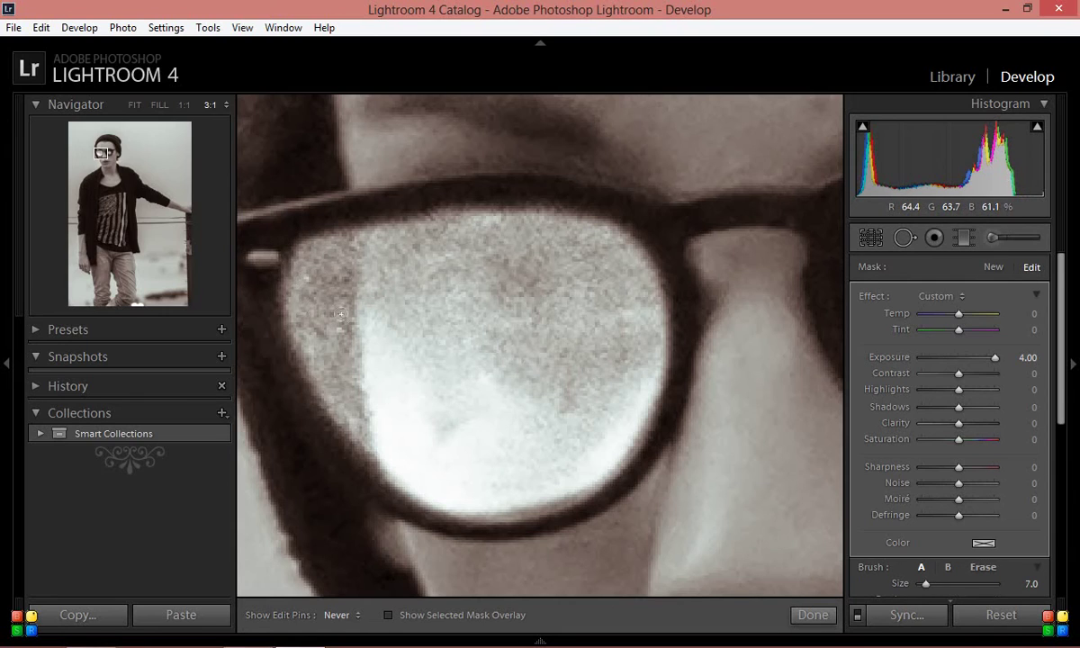
{"action": "key", "text": "h"}
{"action": "key", "text": "h"}
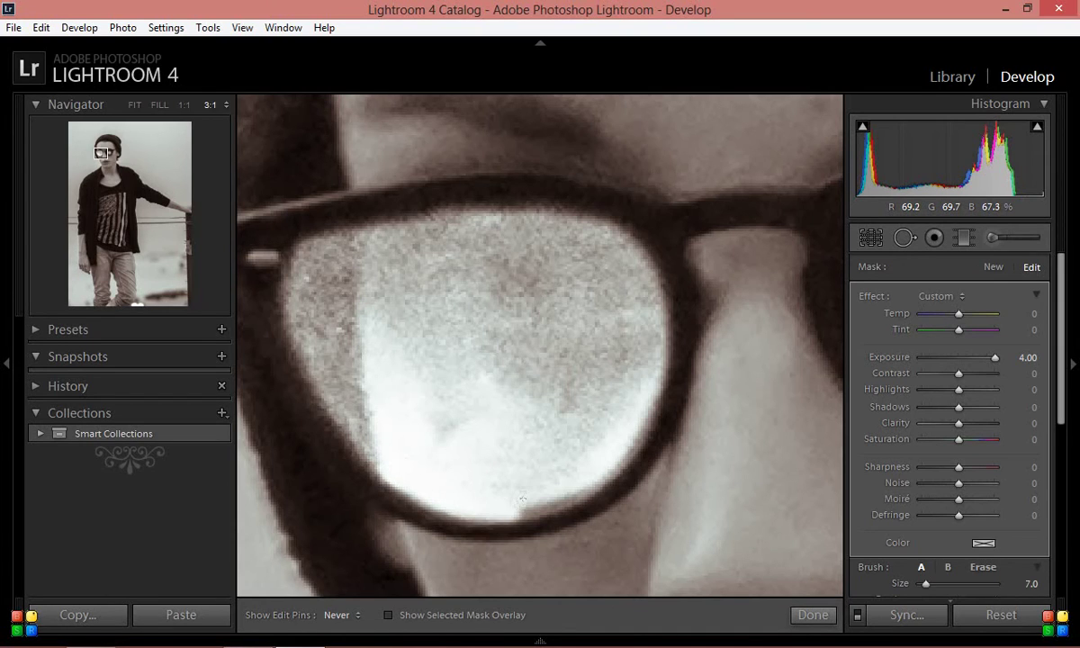
{"action": "key", "text": "h"}
{"action": "key", "text": "h"}
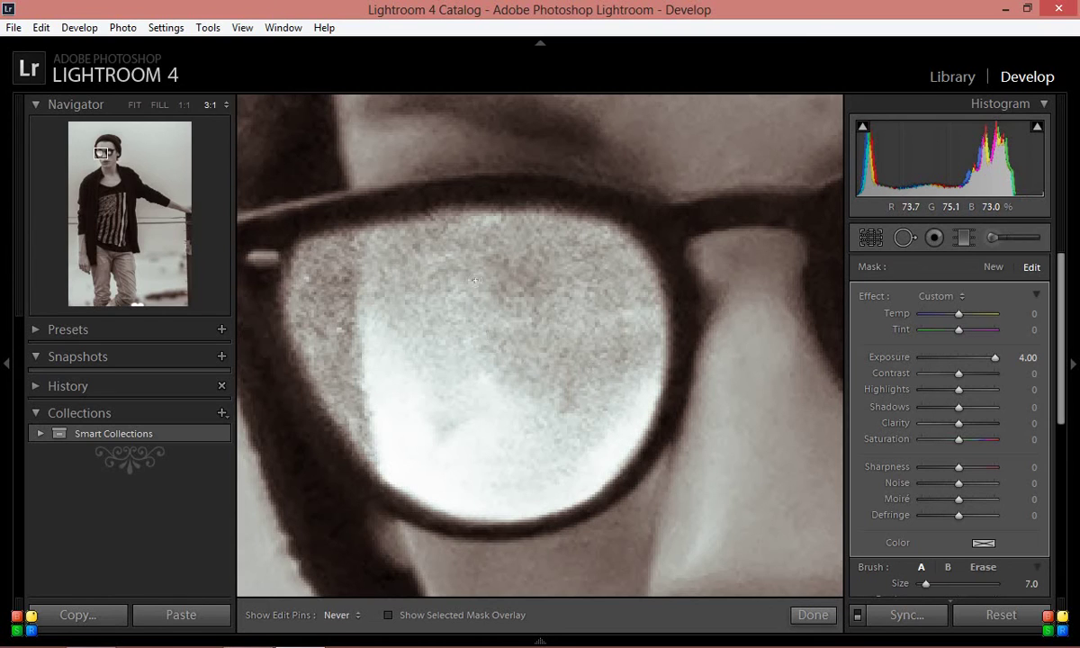
{"action": "key", "text": "h"}
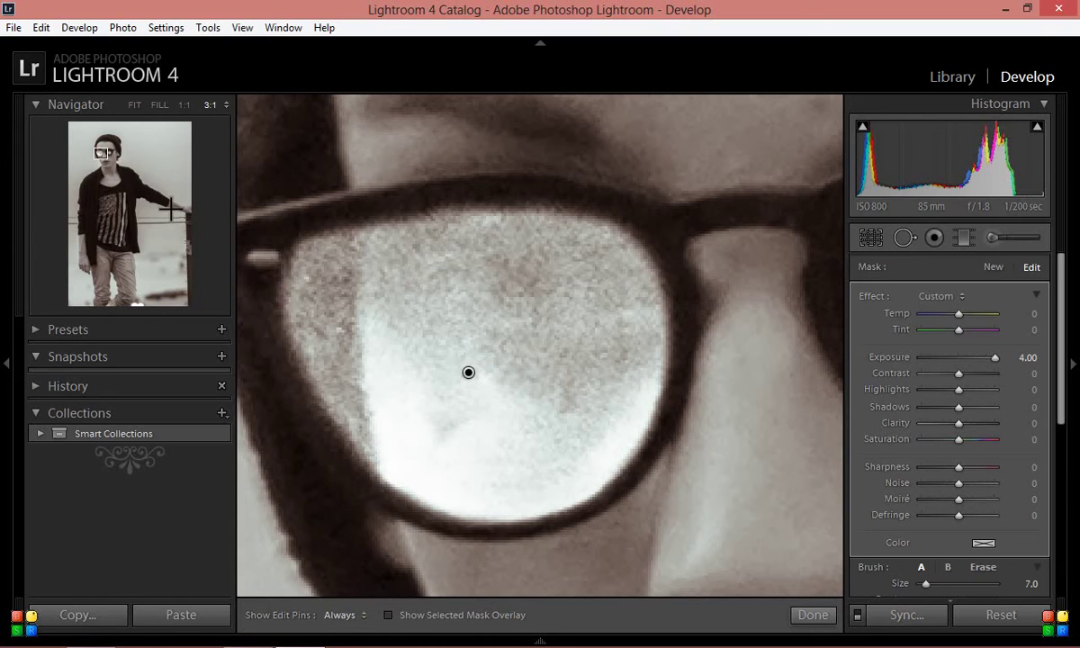
Step: Paint the inner and lower edges of the right sunglass lens with the brush at size 11
{"action": "left_click", "coordinate": [106, 158]}
{"action": "left_click_drag", "start_coordinate": [106, 162], "coordinate": [117, 160]}
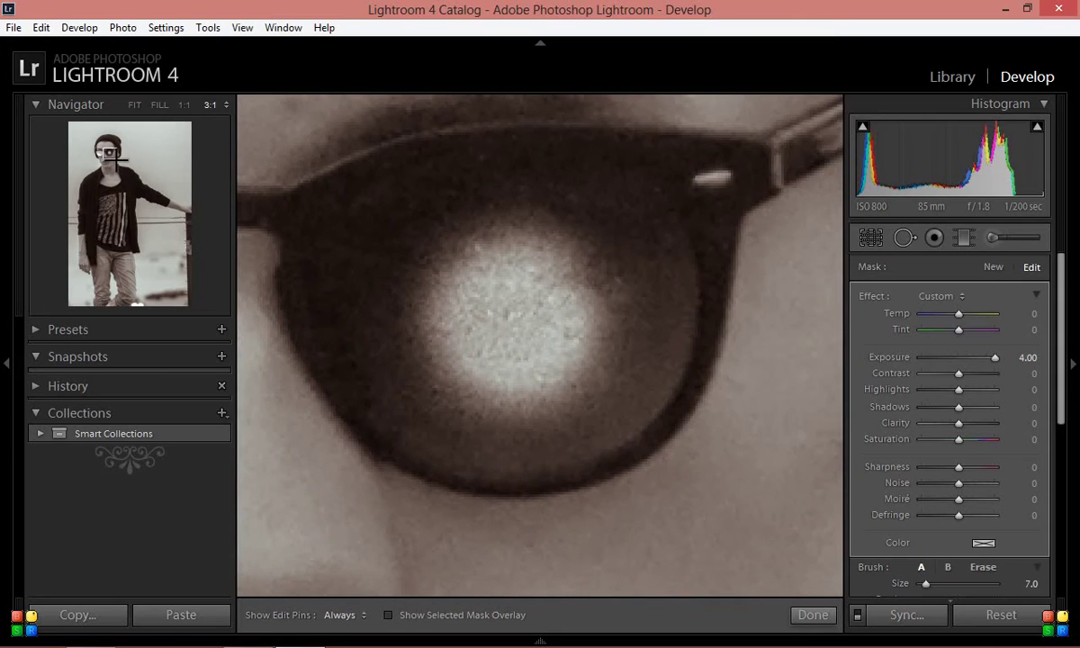
{"action": "scroll", "coordinate": [431, 259], "scroll_direction": "up", "scroll_amount": 3}
{"action": "mouse_move", "coordinate": [423, 248]}
{"action": "left_mouse_down"}
{"action": "mouse_move", "coordinate": [368, 265]}
{"action": "mouse_move", "coordinate": [386, 248]}
{"action": "mouse_move", "coordinate": [388, 221]}
{"action": "mouse_move", "coordinate": [473, 229]}
{"action": "mouse_move", "coordinate": [411, 221]}
{"action": "mouse_move", "coordinate": [435, 183]}
{"action": "mouse_move", "coordinate": [334, 212]}
{"action": "mouse_move", "coordinate": [315, 267]}
{"action": "mouse_move", "coordinate": [345, 355]}
{"action": "mouse_move", "coordinate": [393, 402]}
{"action": "mouse_move", "coordinate": [426, 414]}
{"action": "mouse_move", "coordinate": [489, 426]}
{"action": "mouse_move", "coordinate": [577, 393]}
{"action": "left_mouse_up"}
{"action": "key", "text": "h"}
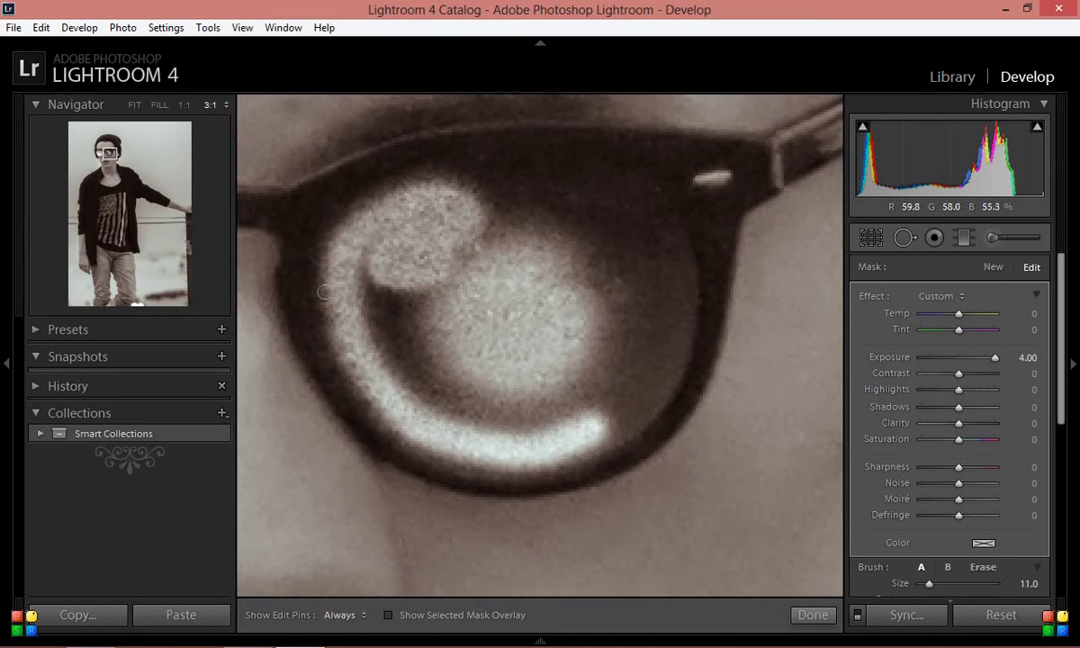
Step: Fill the remaining dark areas of the right lens with the brush at size 10
{"action": "key", "text": "bracketleft"}
{"action": "key", "text": "h"}
{"action": "mouse_move", "coordinate": [353, 263]}
{"action": "left_mouse_down"}
{"action": "mouse_move", "coordinate": [382, 332]}
{"action": "mouse_move", "coordinate": [387, 279]}
{"action": "left_mouse_up"}
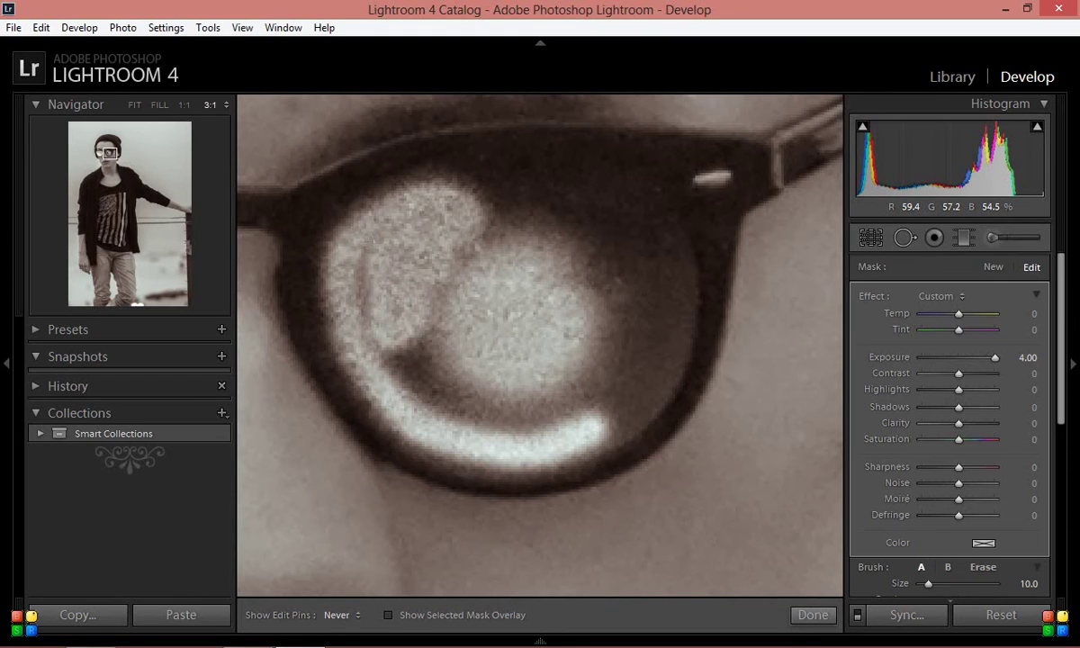
{"action": "mouse_move", "coordinate": [449, 168]}
{"action": "left_mouse_down"}
{"action": "mouse_move", "coordinate": [483, 164]}
{"action": "mouse_move", "coordinate": [390, 169]}
{"action": "mouse_move", "coordinate": [526, 160]}
{"action": "mouse_move", "coordinate": [576, 175]}
{"action": "mouse_move", "coordinate": [508, 184]}
{"action": "mouse_move", "coordinate": [485, 225]}
{"action": "mouse_move", "coordinate": [454, 239]}
{"action": "mouse_move", "coordinate": [409, 329]}
{"action": "mouse_move", "coordinate": [369, 328]}
{"action": "mouse_move", "coordinate": [418, 282]}
{"action": "mouse_move", "coordinate": [428, 345]}
{"action": "mouse_move", "coordinate": [450, 378]}
{"action": "mouse_move", "coordinate": [522, 387]}
{"action": "mouse_move", "coordinate": [472, 403]}
{"action": "mouse_move", "coordinate": [553, 338]}
{"action": "left_mouse_up"}
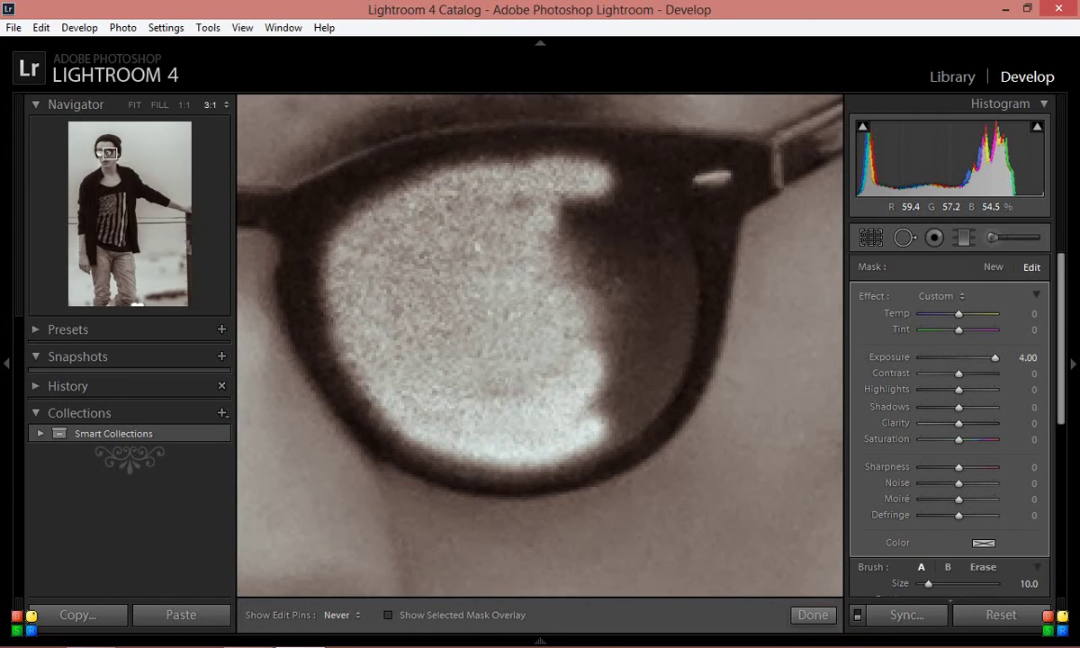
{"action": "mouse_move", "coordinate": [583, 280]}
{"action": "left_mouse_down"}
{"action": "mouse_move", "coordinate": [540, 194]}
{"action": "mouse_move", "coordinate": [589, 225]}
{"action": "mouse_move", "coordinate": [581, 252]}
{"action": "mouse_move", "coordinate": [621, 203]}
{"action": "mouse_move", "coordinate": [576, 154]}
{"action": "mouse_move", "coordinate": [427, 152]}
{"action": "mouse_move", "coordinate": [503, 144]}
{"action": "mouse_move", "coordinate": [601, 191]}
{"action": "mouse_move", "coordinate": [637, 236]}
{"action": "mouse_move", "coordinate": [645, 360]}
{"action": "mouse_move", "coordinate": [549, 430]}
{"action": "mouse_move", "coordinate": [612, 261]}
{"action": "left_mouse_up"}
{"action": "mouse_move", "coordinate": [608, 369]}
{"action": "left_mouse_down"}
{"action": "mouse_move", "coordinate": [601, 286]}
{"action": "mouse_move", "coordinate": [558, 380]}
{"action": "mouse_move", "coordinate": [533, 262]}
{"action": "left_mouse_up"}
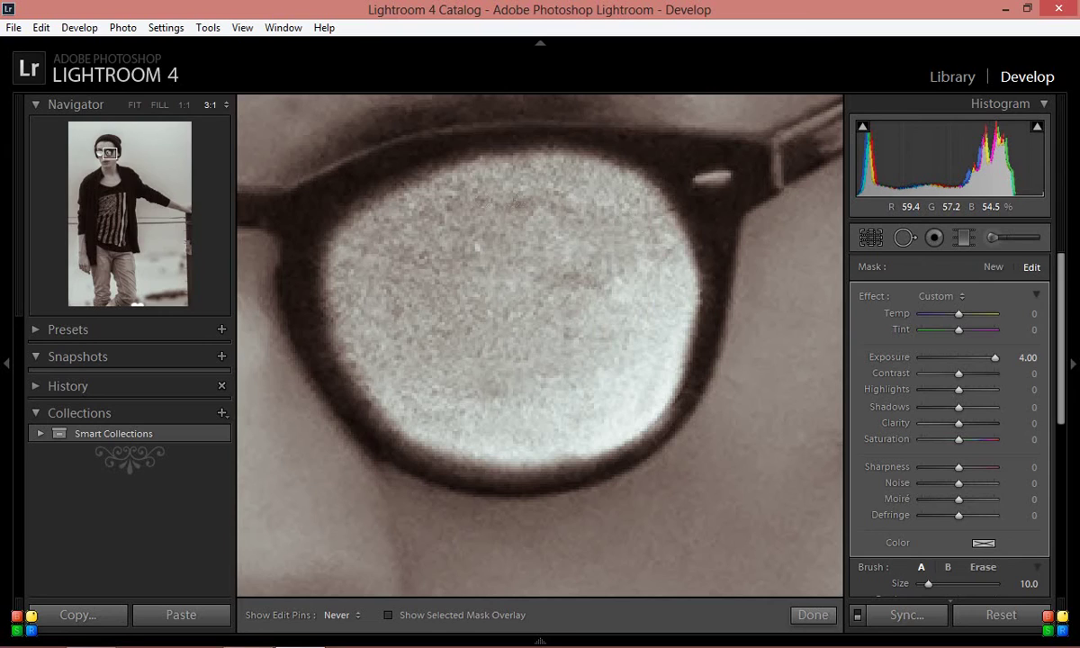
Step: Refine the mask along the right lens's rim, adding missed edge areas and erasing spill onto the frame
{"action": "mouse_move", "coordinate": [361, 216]}
{"action": "left_mouse_down"}
{"action": "mouse_move", "coordinate": [349, 178]}
{"action": "mouse_move", "coordinate": [401, 160]}
{"action": "mouse_move", "coordinate": [358, 198]}
{"action": "mouse_move", "coordinate": [318, 196]}
{"action": "mouse_move", "coordinate": [309, 240]}
{"action": "left_mouse_up"}
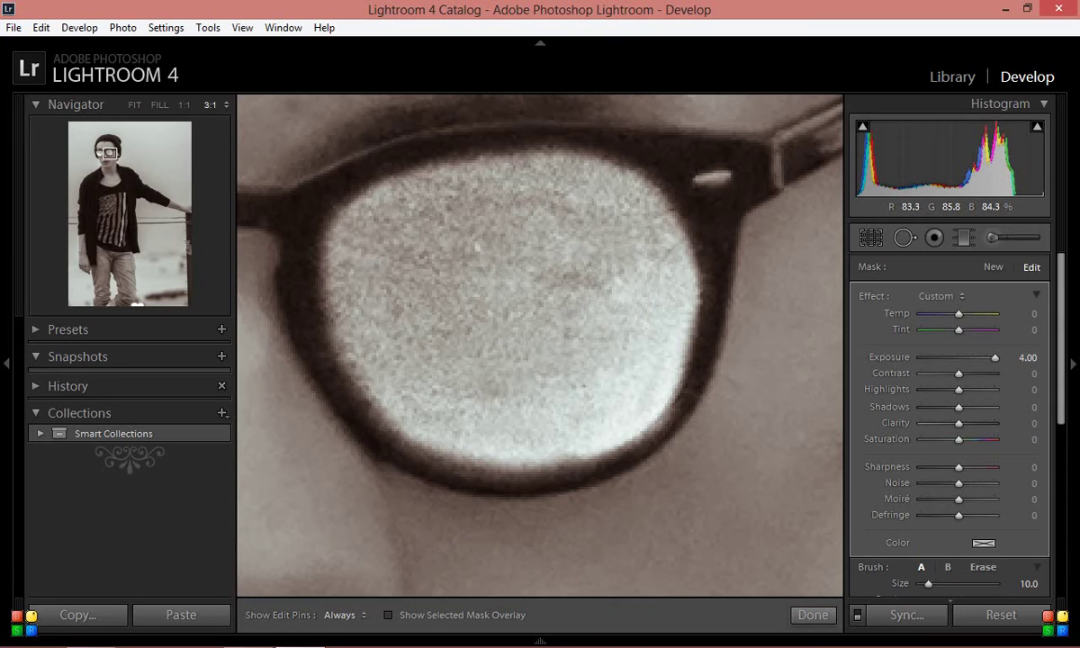
{"action": "key", "text": "alt"}
{"action": "mouse_move", "coordinate": [685, 378]}
{"action": "left_mouse_down"}
{"action": "mouse_move", "coordinate": [649, 431]}
{"action": "mouse_move", "coordinate": [604, 462]}
{"action": "mouse_move", "coordinate": [477, 478]}
{"action": "mouse_move", "coordinate": [381, 450]}
{"action": "mouse_move", "coordinate": [333, 398]}
{"action": "mouse_move", "coordinate": [299, 333]}
{"action": "left_mouse_up"}
{"action": "mouse_move", "coordinate": [287, 236]}
{"action": "left_mouse_down"}
{"action": "mouse_move", "coordinate": [322, 216]}
{"action": "mouse_move", "coordinate": [310, 214]}
{"action": "mouse_move", "coordinate": [303, 297]}
{"action": "mouse_move", "coordinate": [367, 388]}
{"action": "mouse_move", "coordinate": [354, 364]}
{"action": "left_mouse_up"}
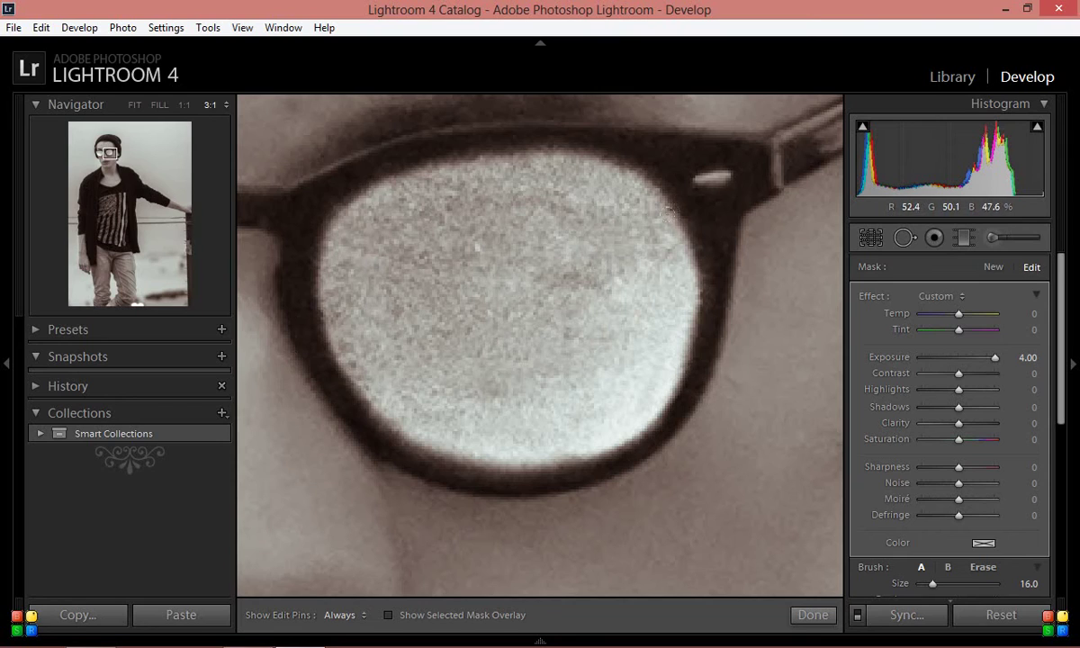
{"action": "key", "text": "alt"}
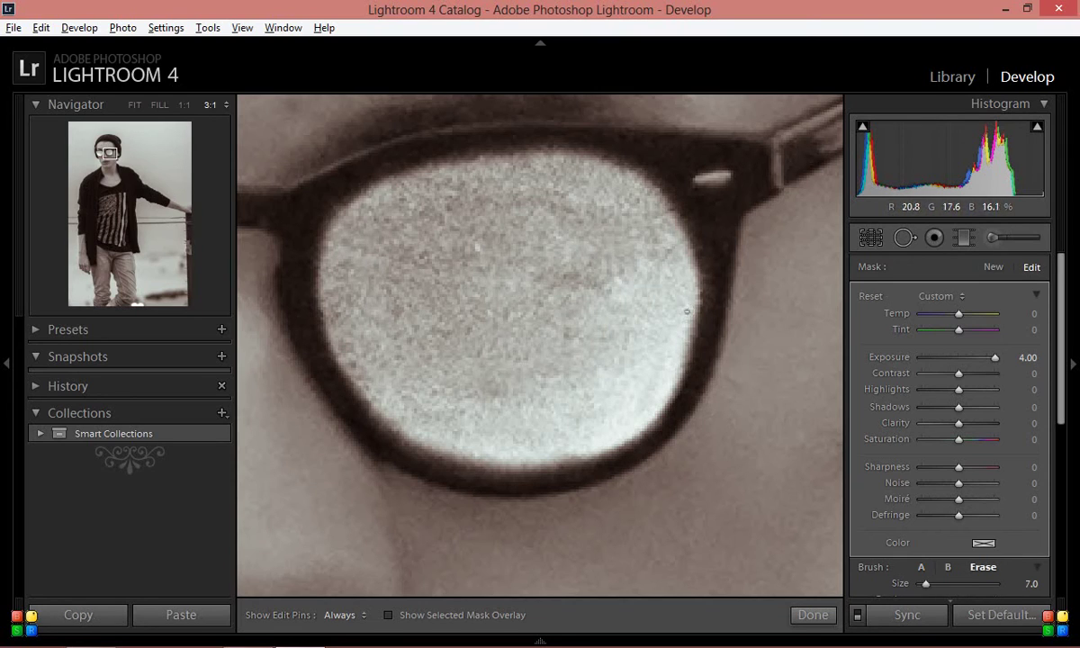
{"action": "mouse_move", "coordinate": [486, 286]}
{"action": "left_mouse_down"}
{"action": "mouse_move", "coordinate": [500, 265]}
{"action": "mouse_move", "coordinate": [459, 274]}
{"action": "mouse_move", "coordinate": [497, 278]}
{"action": "mouse_move", "coordinate": [484, 272]}
{"action": "mouse_move", "coordinate": [501, 303]}
{"action": "mouse_move", "coordinate": [502, 241]}
{"action": "left_mouse_up"}
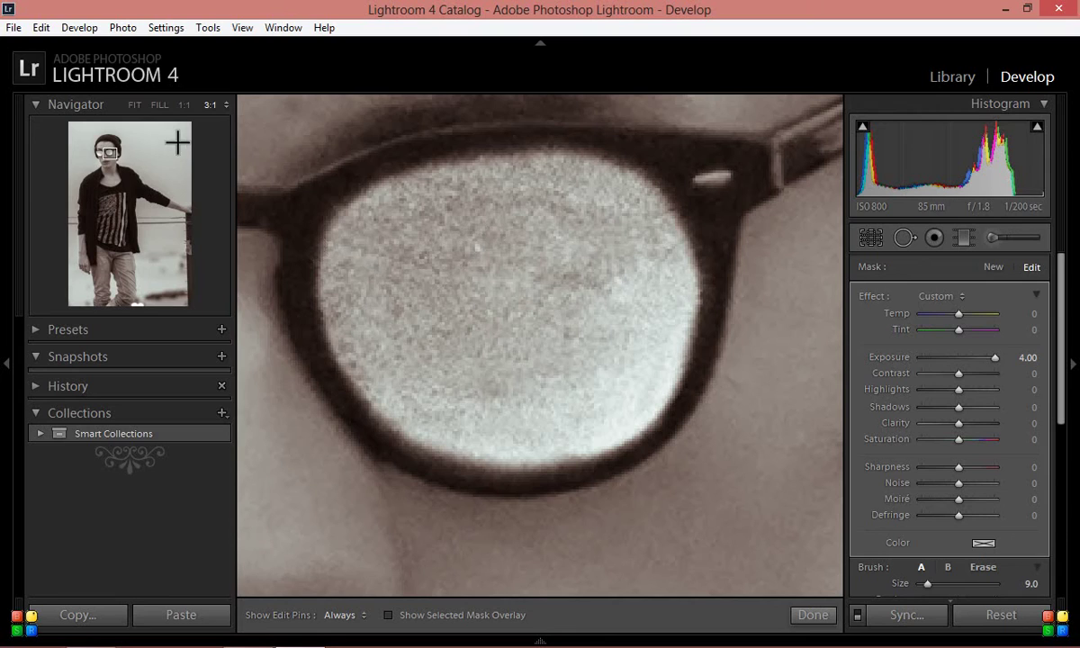
Step: Reset the lens brush's exposure to 0.00 and set its highlights to -100, viewing both lenses at 2:1
{"action": "left_click", "coordinate": [222, 106]}
{"action": "left_click", "coordinate": [213, 217]}
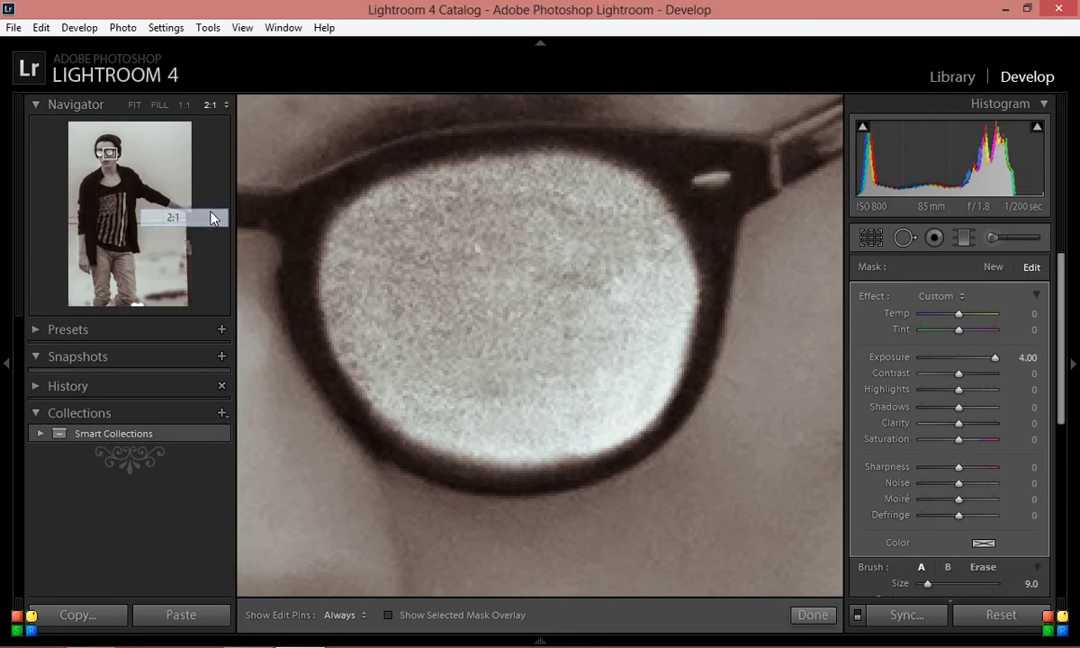
{"action": "left_click", "coordinate": [109, 159]}
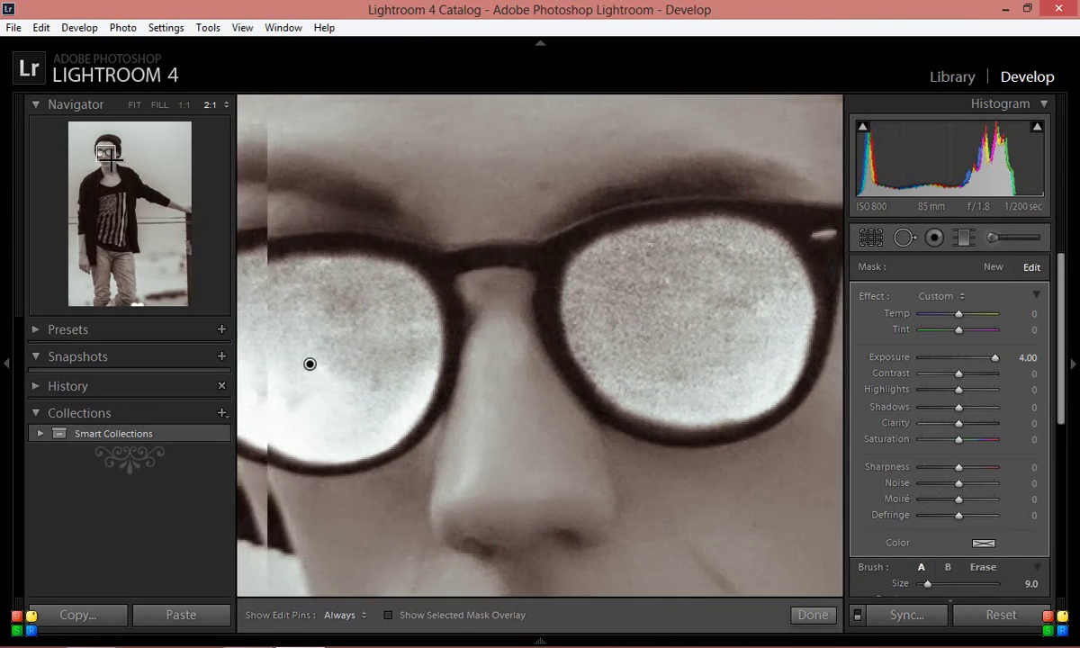
{"action": "left_click_drag", "start_coordinate": [111, 160], "coordinate": [110, 160]}
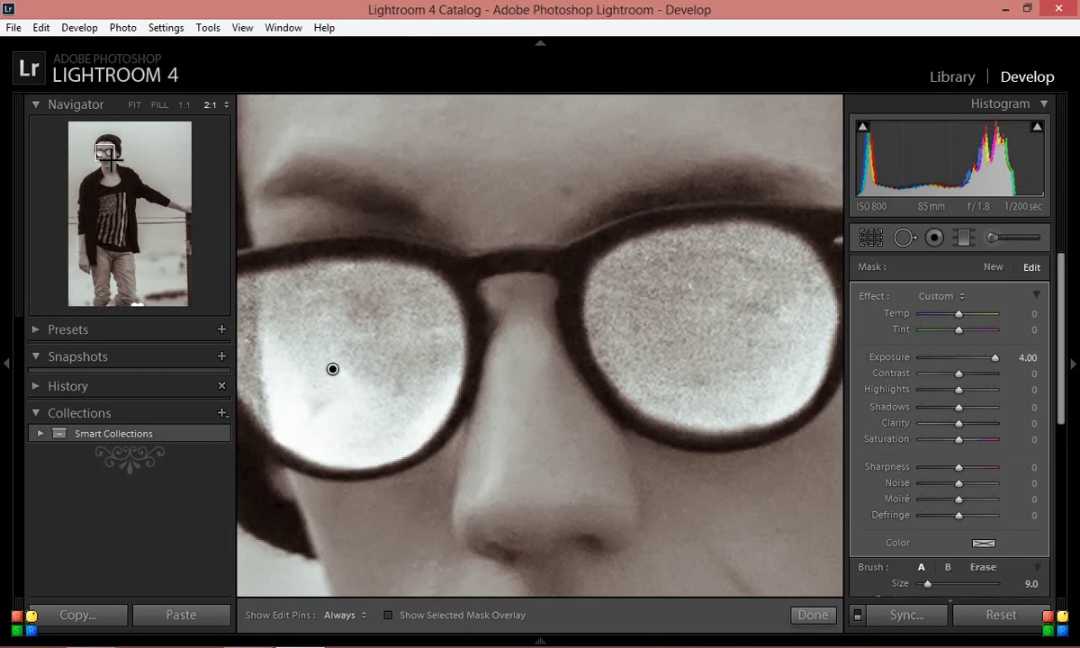
{"action": "double_click", "coordinate": [885, 358]}
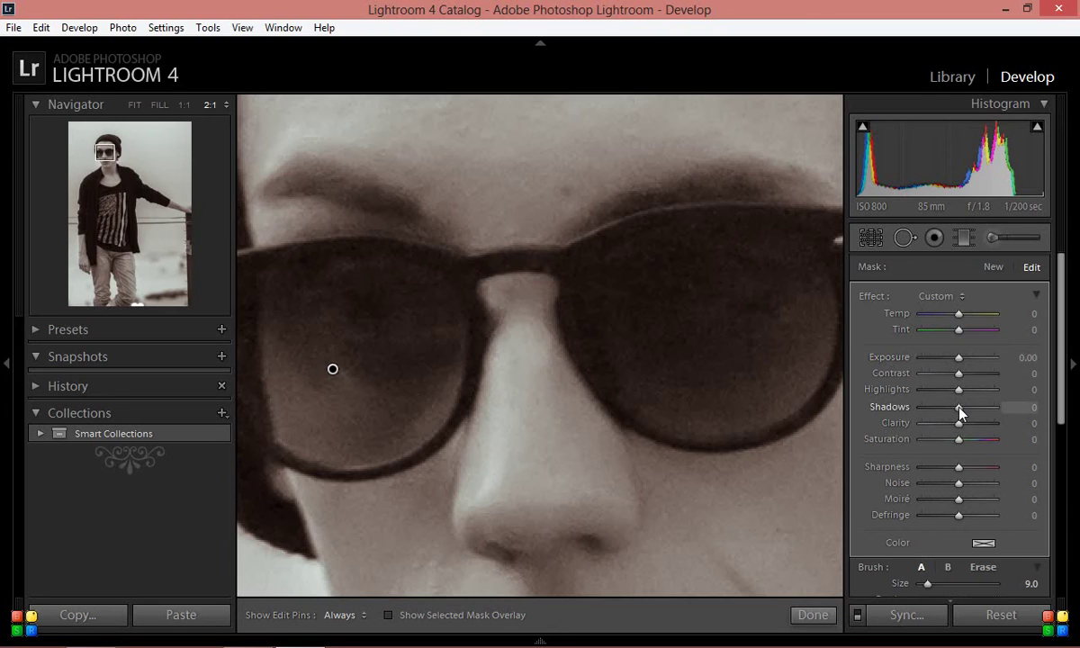
{"action": "left_click_drag", "start_coordinate": [959, 395], "coordinate": [794, 399]}
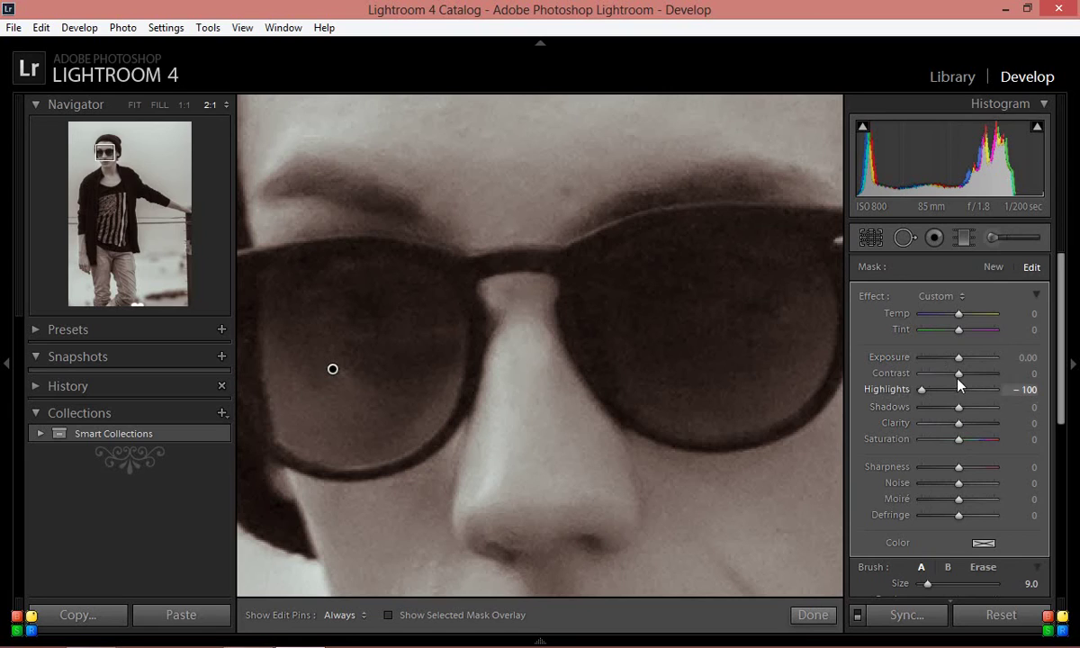
Step: Set the lens brush's contrast to -63 and shadows to -61, and finish the local adjustment with the whole photo in view
{"action": "left_click_drag", "start_coordinate": [959, 373], "coordinate": [1008, 385]}
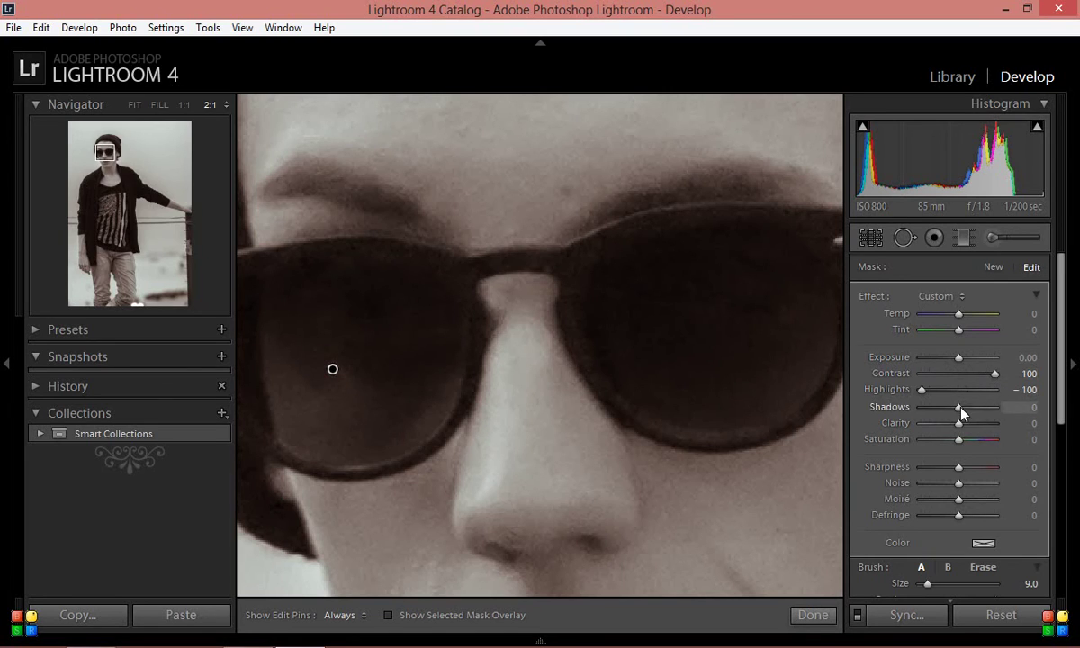
{"action": "left_click_drag", "start_coordinate": [959, 412], "coordinate": [943, 411]}
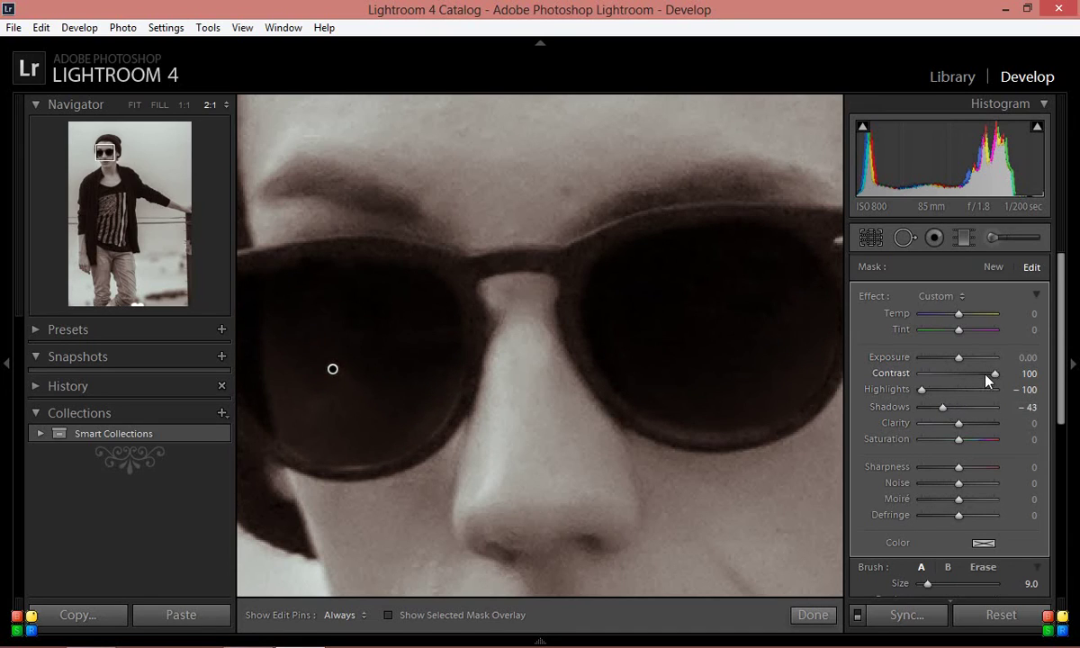
{"action": "left_click_drag", "start_coordinate": [994, 376], "coordinate": [918, 369]}
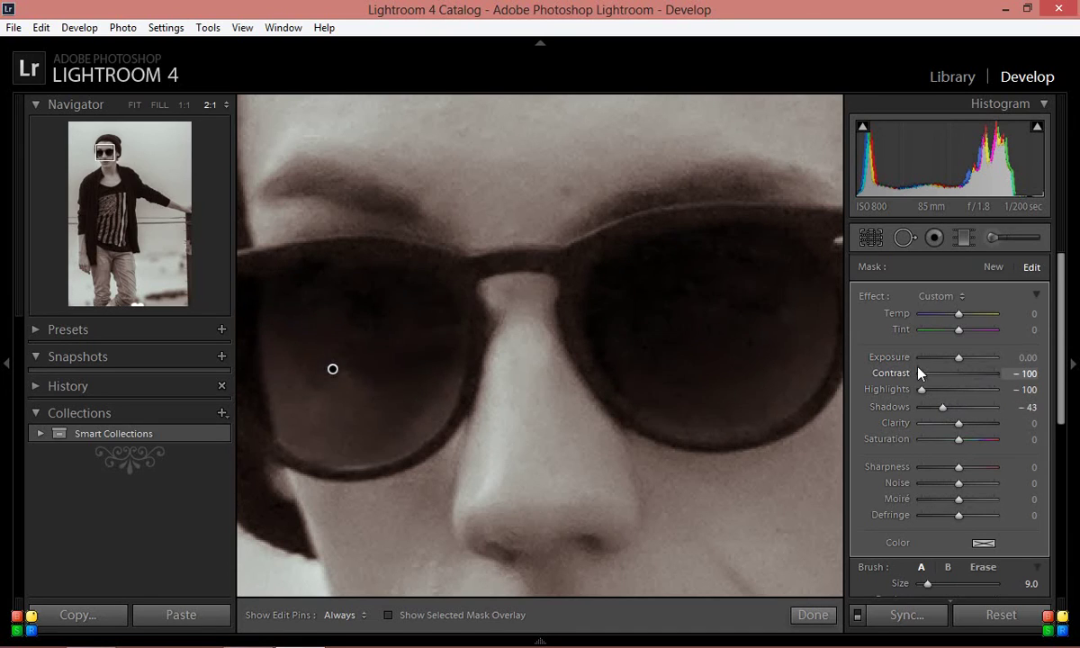
{"action": "left_click_drag", "start_coordinate": [944, 412], "coordinate": [937, 376]}
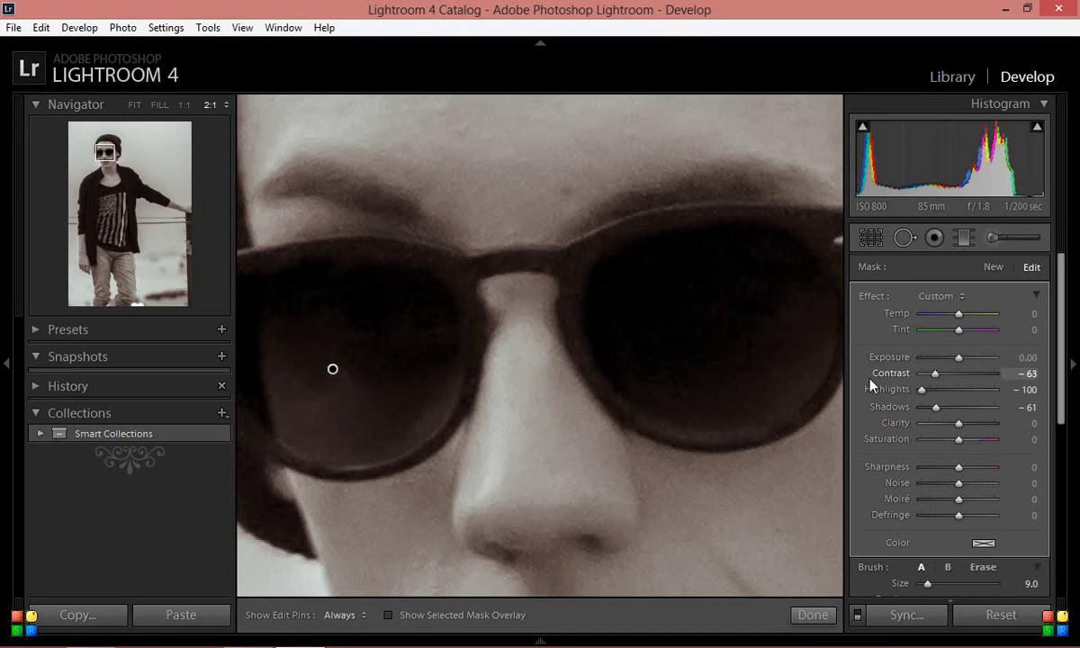
{"action": "left_click", "coordinate": [135, 105]}
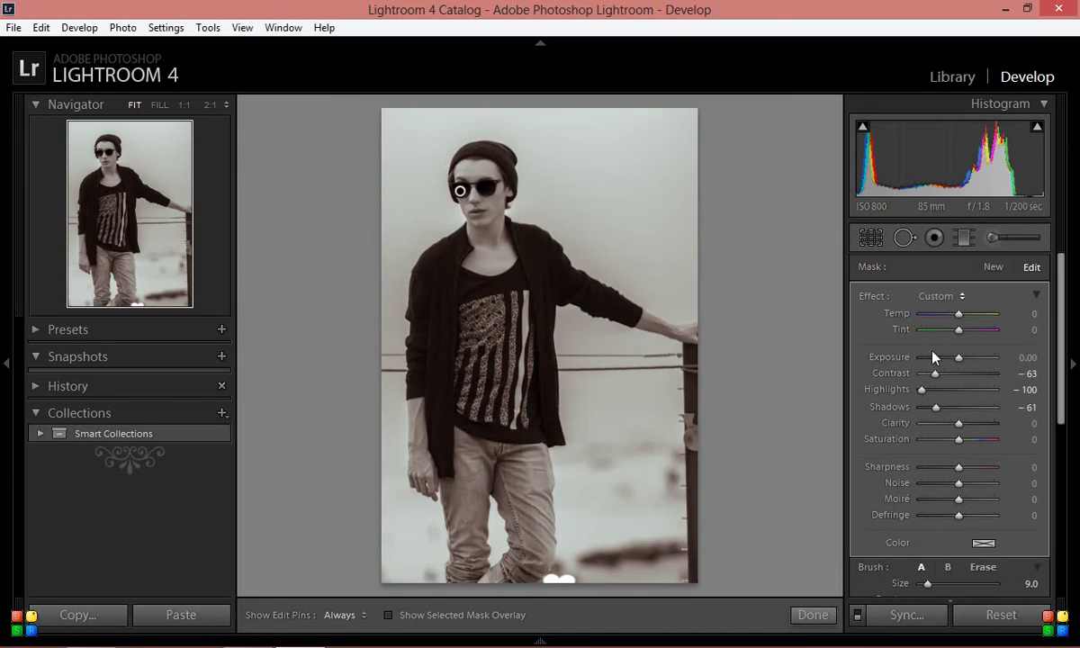
{"action": "left_click", "coordinate": [813, 614]}
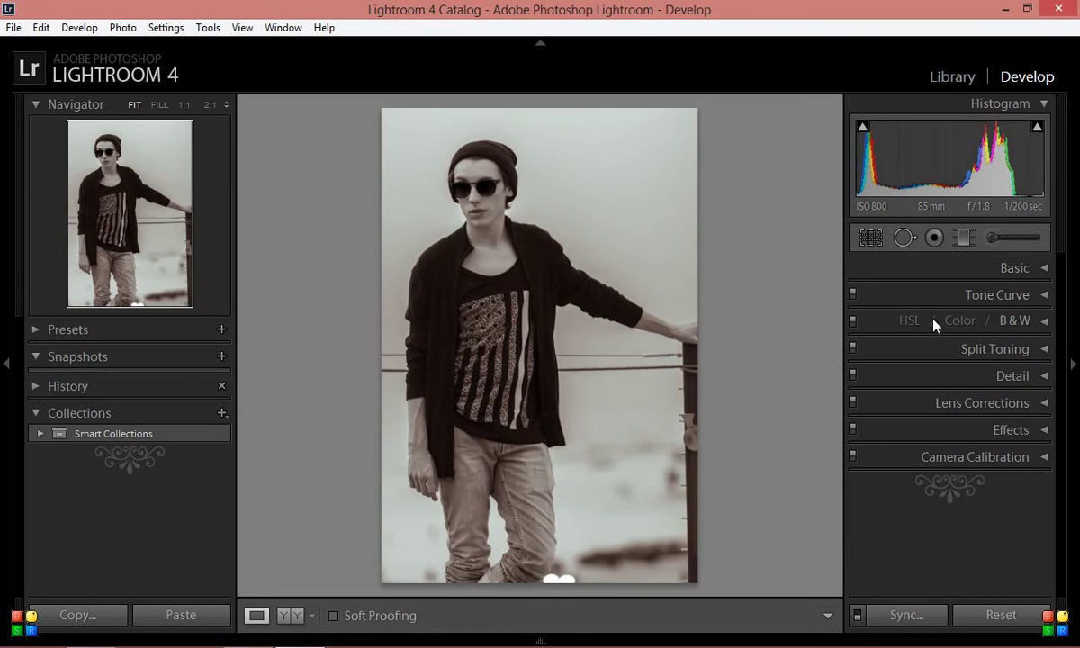
Step: Crop the portrait tighter at its original proportions, trimming mainly above and to the left of the man, and apply the crop
{"action": "left_click", "coordinate": [871, 239]}
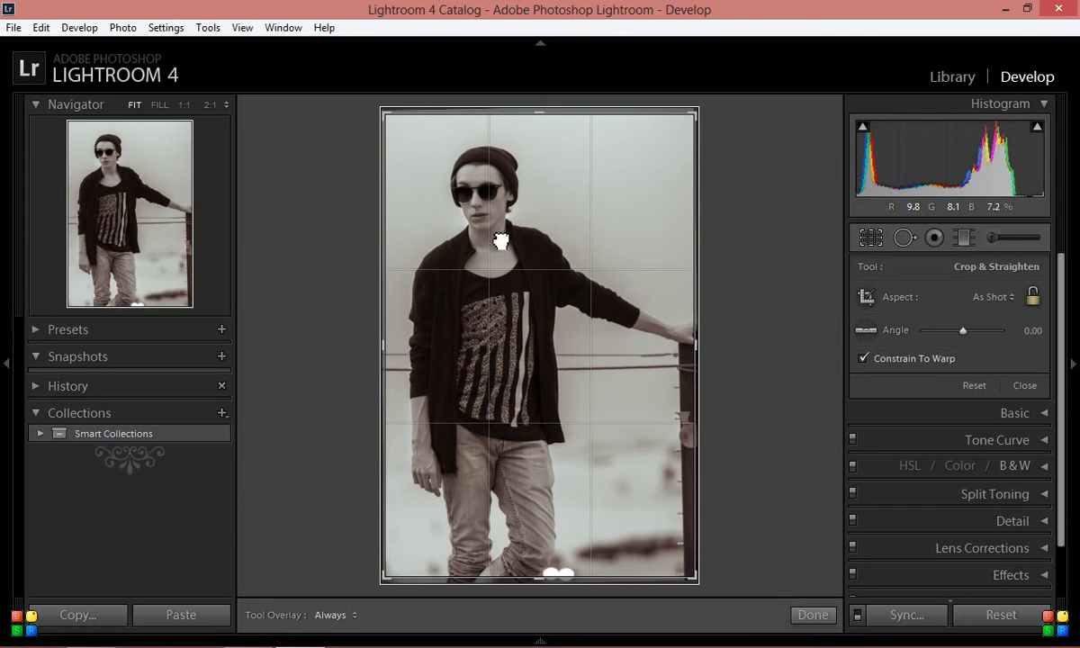
{"action": "left_click_drag", "start_coordinate": [385, 119], "coordinate": [397, 133]}
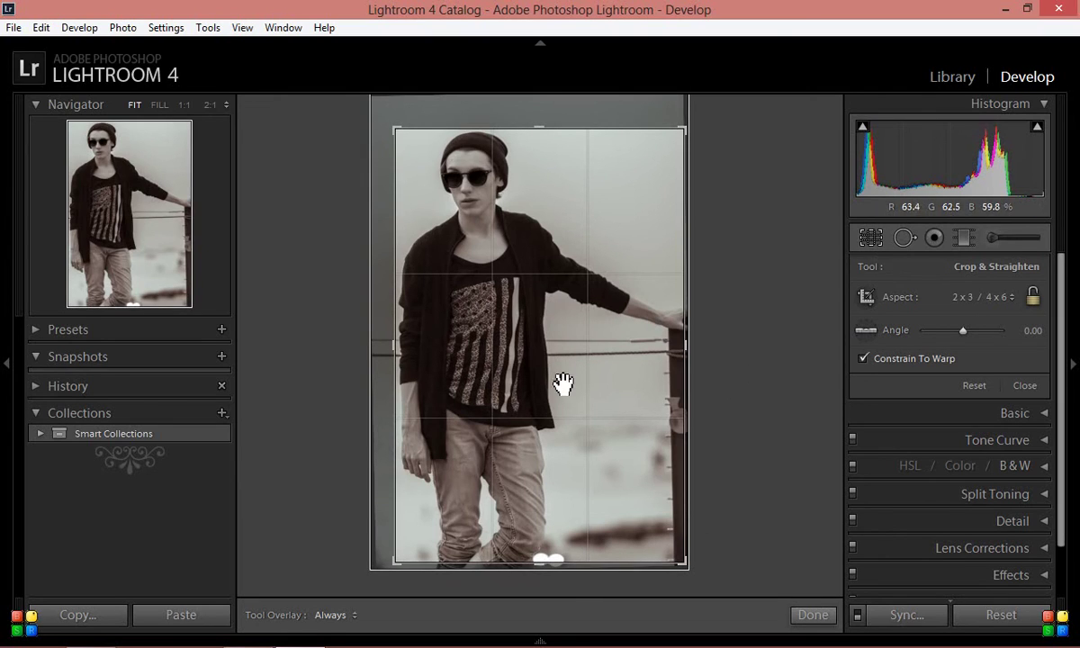
{"action": "left_click_drag", "start_coordinate": [551, 330], "coordinate": [386, 149]}
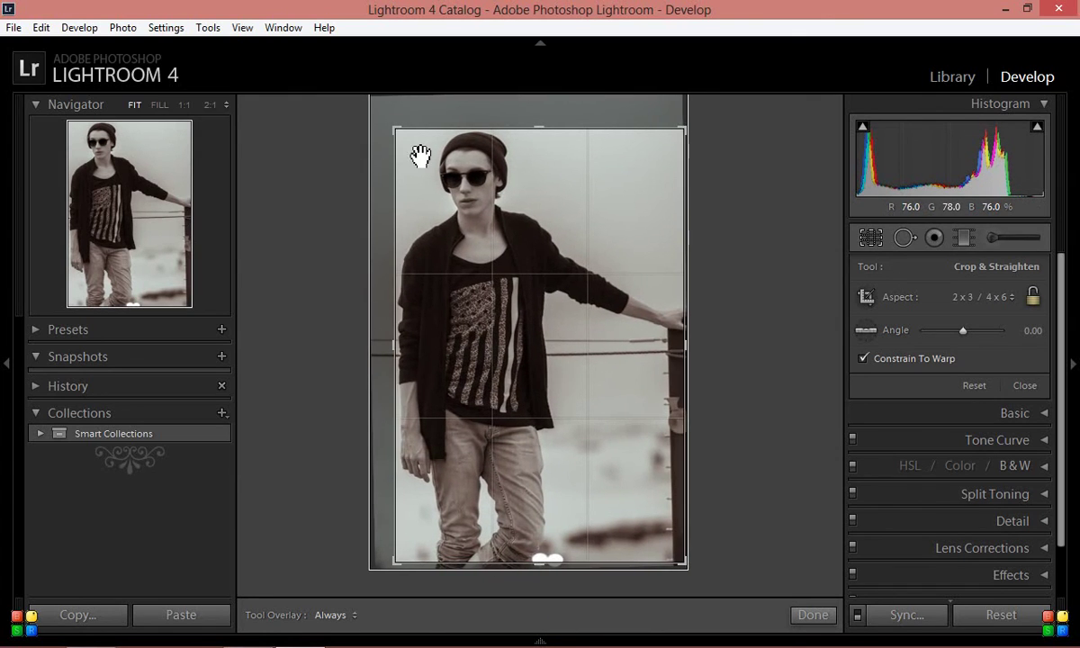
{"action": "left_click", "coordinate": [402, 133]}
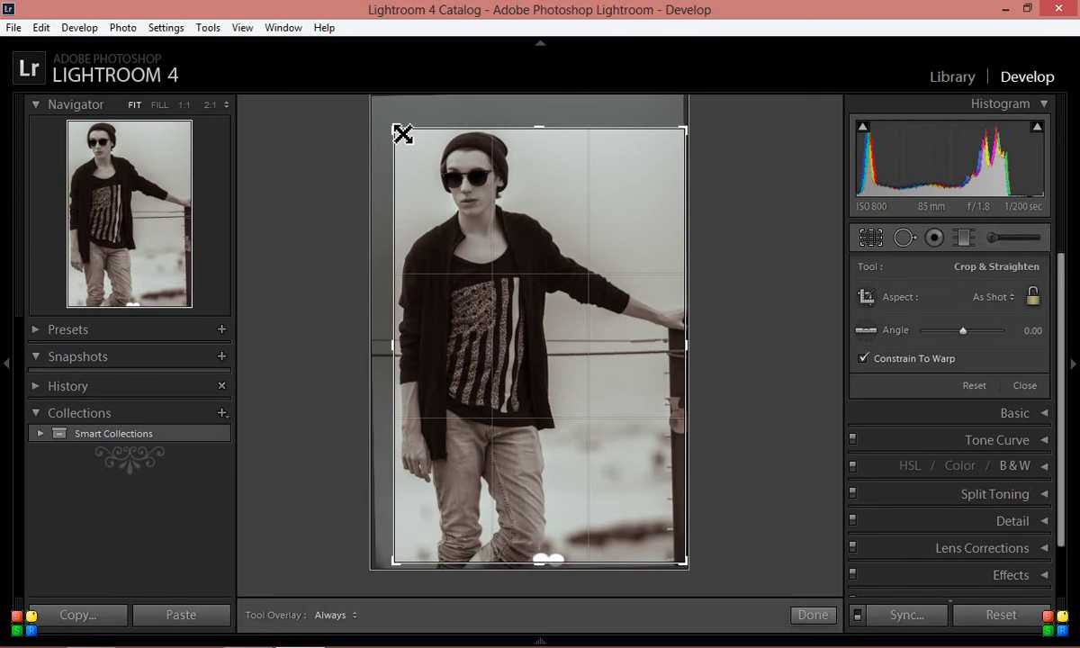
{"action": "left_click", "coordinate": [810, 616]}
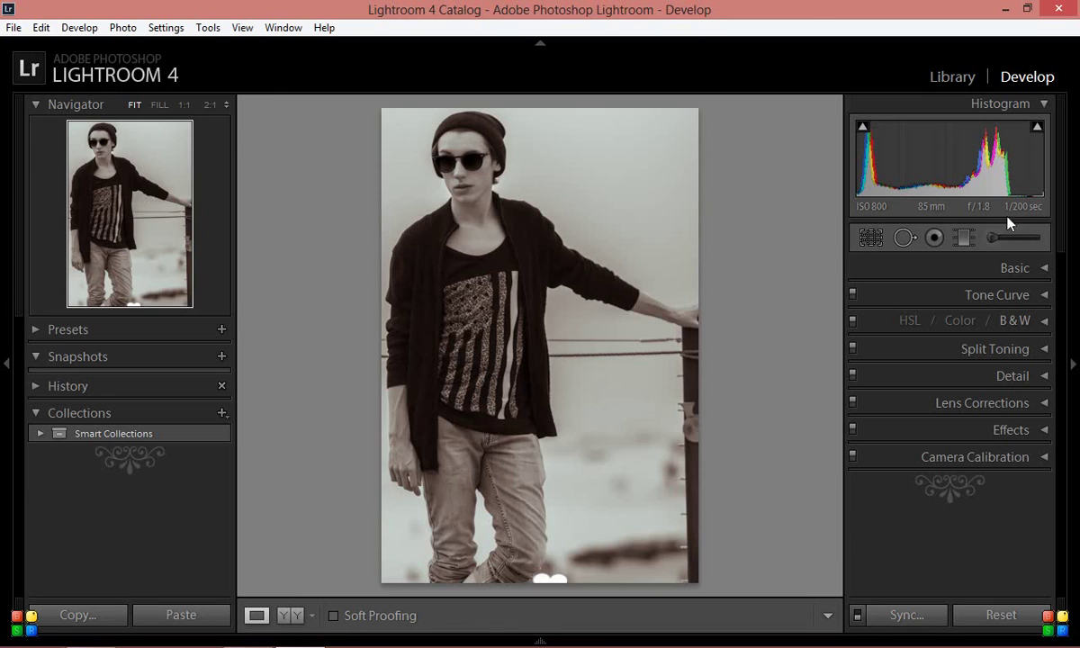
Step: Add a light post-crop vignette with amount +17, midpoint 58, roundness -60 and feather 32
{"action": "left_click", "coordinate": [1029, 436]}
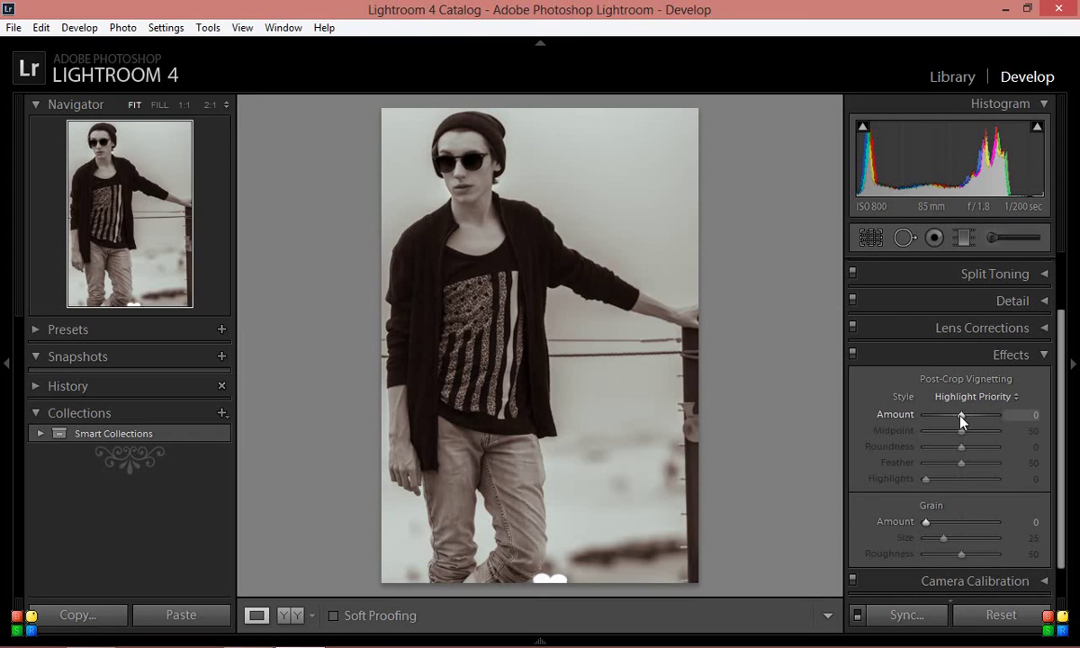
{"action": "left_click_drag", "start_coordinate": [961, 419], "coordinate": [1036, 438]}
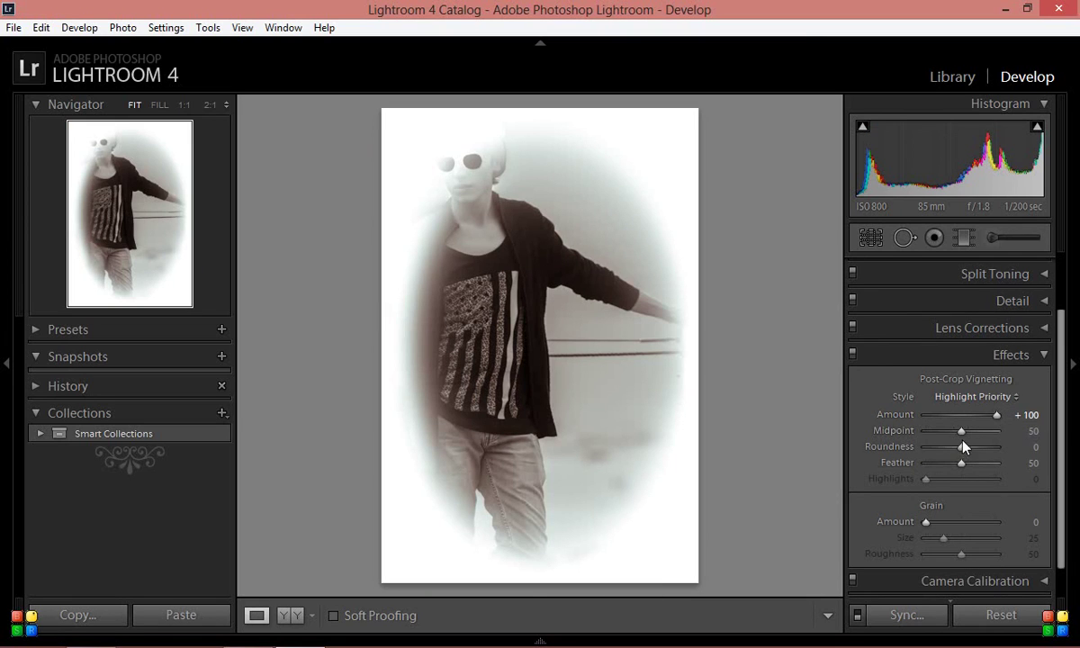
{"action": "left_click_drag", "start_coordinate": [961, 431], "coordinate": [941, 449]}
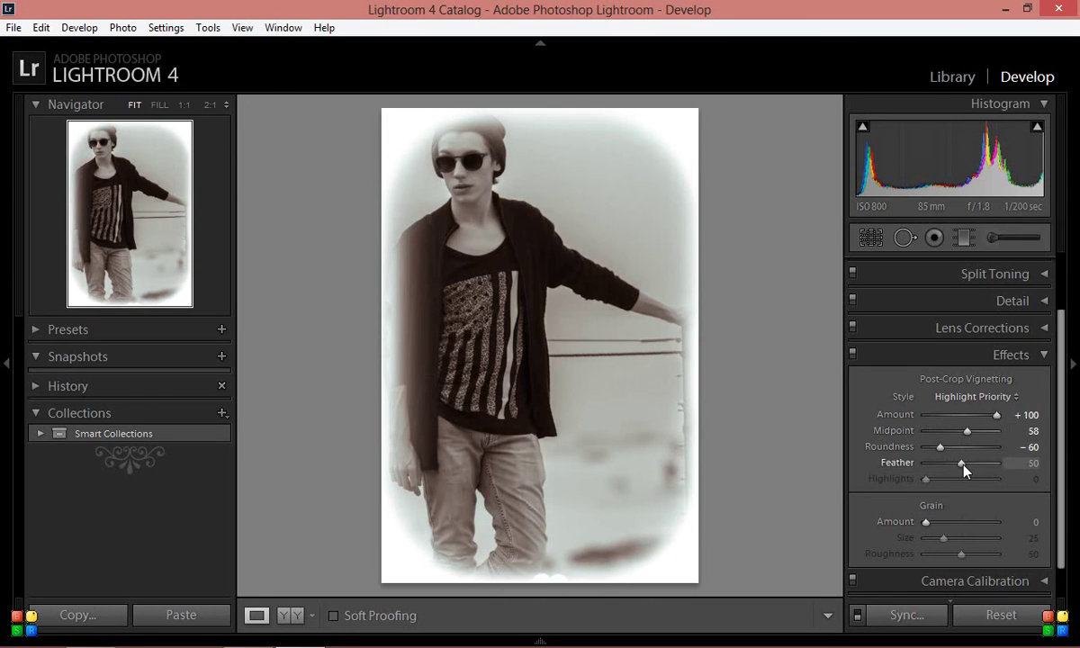
{"action": "left_click_drag", "start_coordinate": [962, 464], "coordinate": [949, 464]}
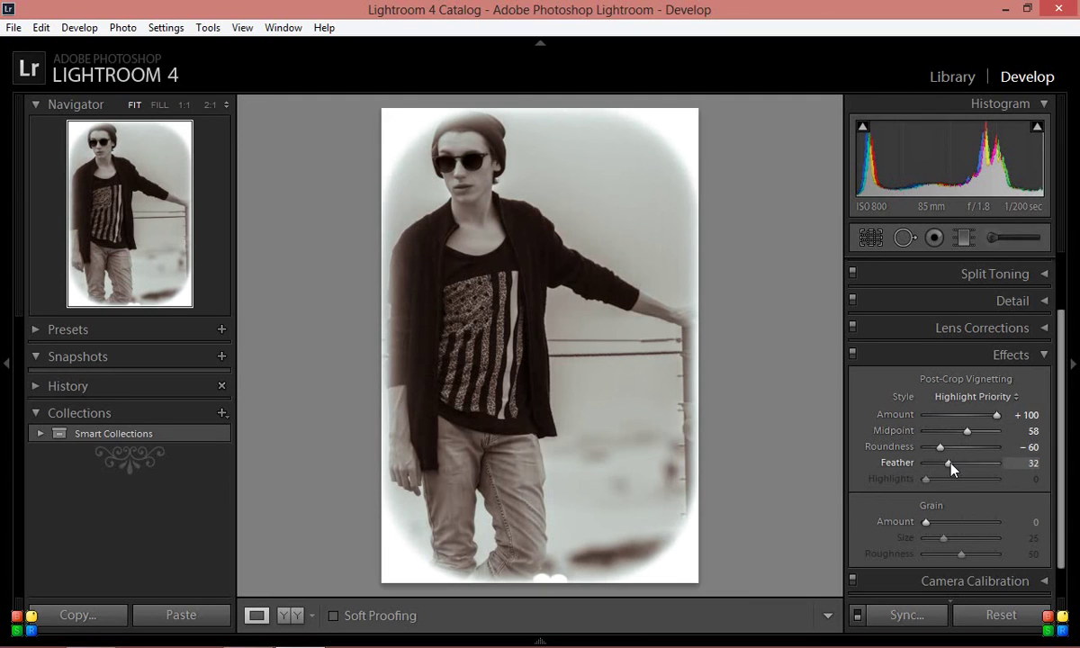
{"action": "left_click_drag", "start_coordinate": [995, 414], "coordinate": [976, 417]}
{"action": "left_click_drag", "start_coordinate": [972, 418], "coordinate": [966, 420]}
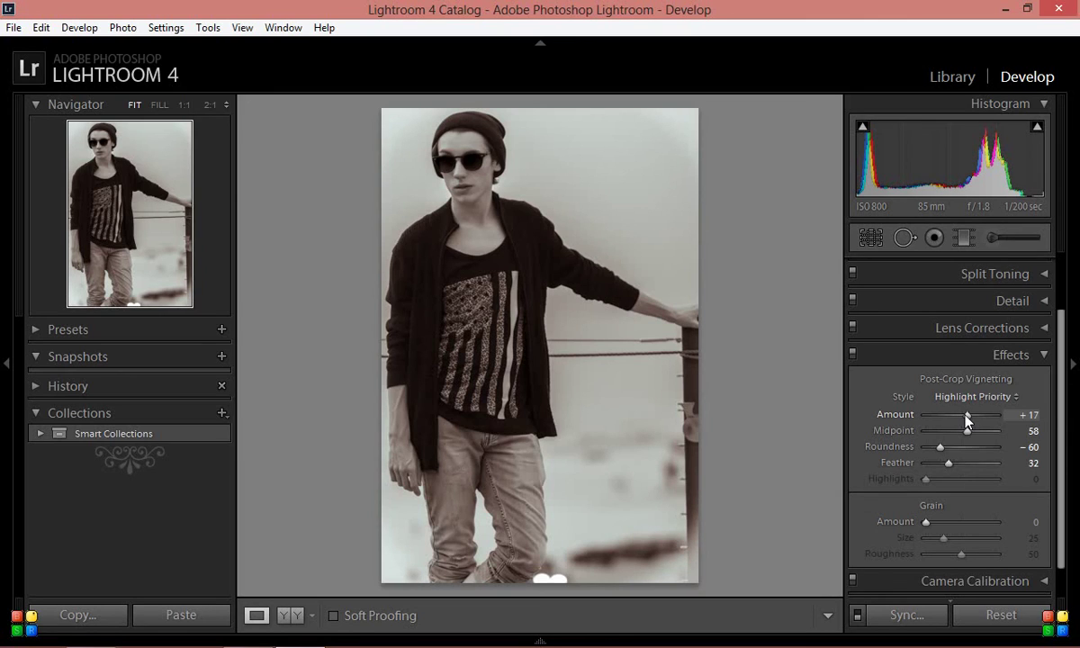
{"action": "left_click", "coordinate": [1008, 356]}
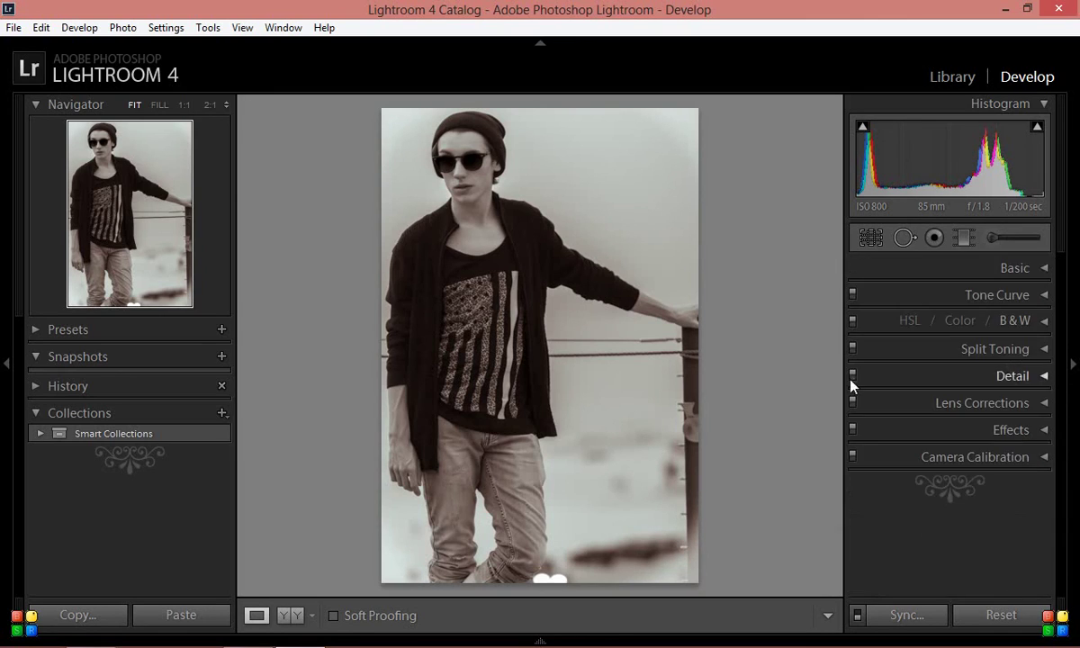
Step: Compare the before and after versions side by side, return to the single-photo view and minimize the window
{"action": "left_click", "coordinate": [290, 616]}
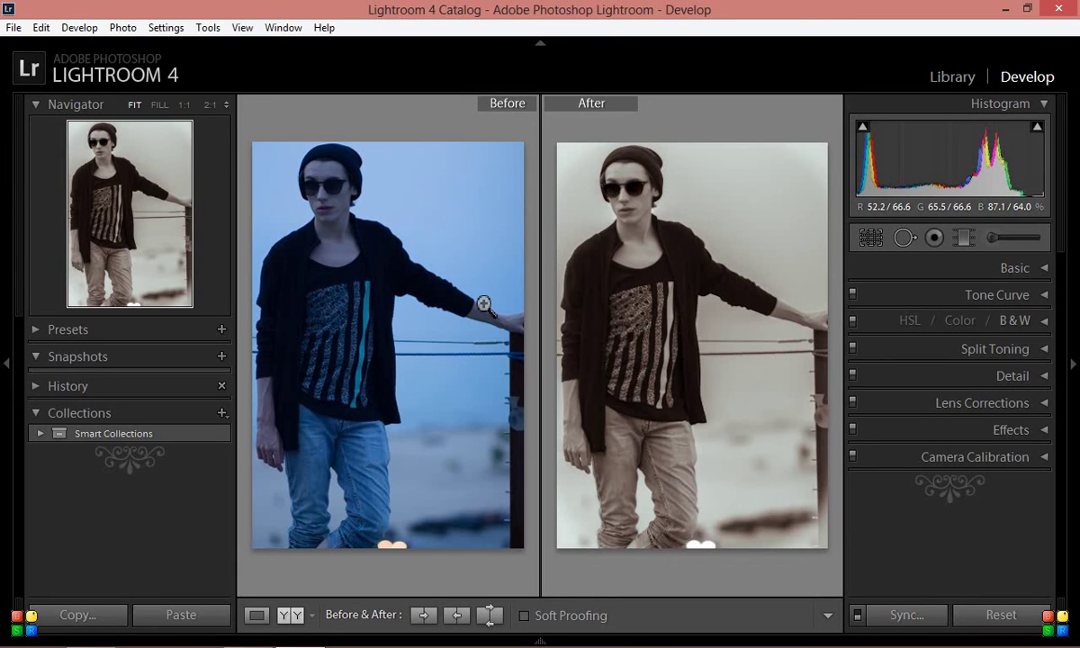
{"action": "left_click", "coordinate": [256, 615]}
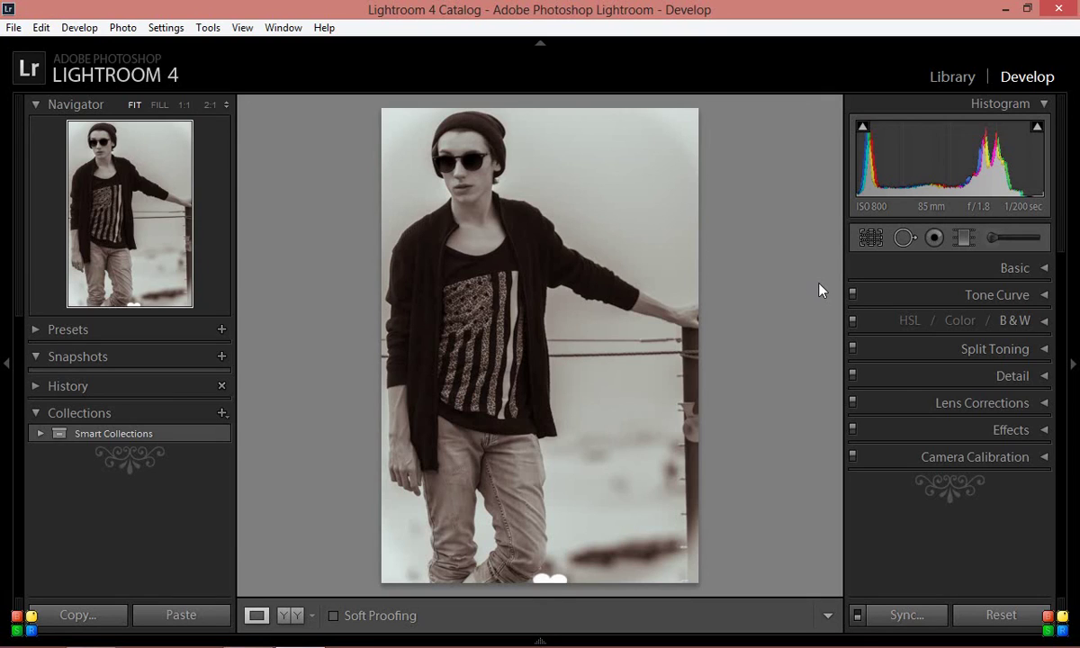
{"action": "left_click", "coordinate": [1005, 8]}
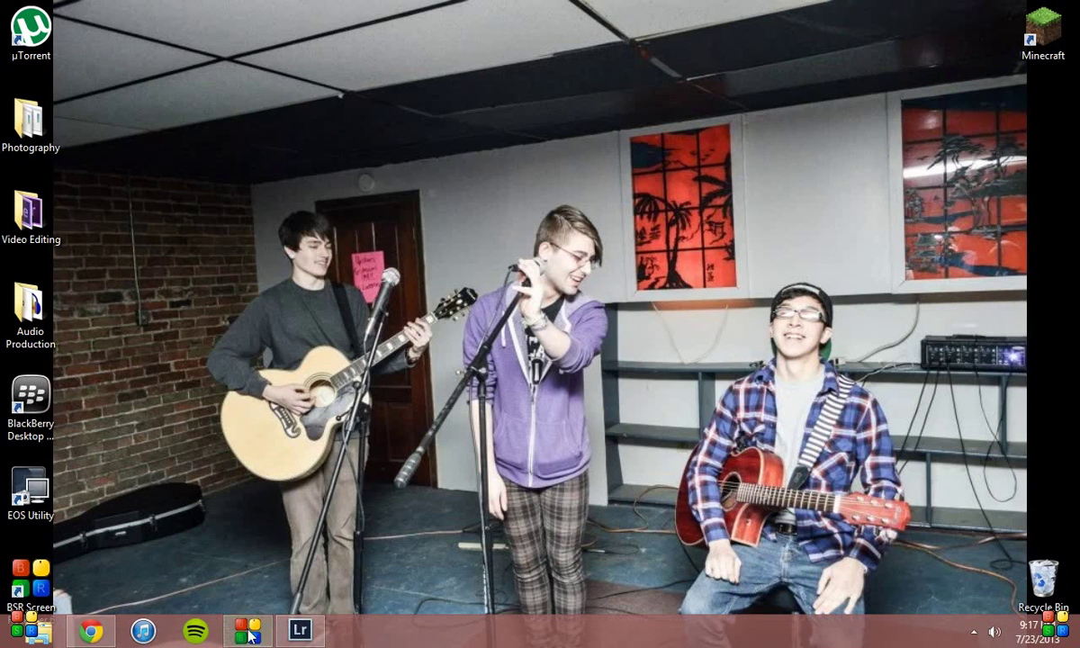